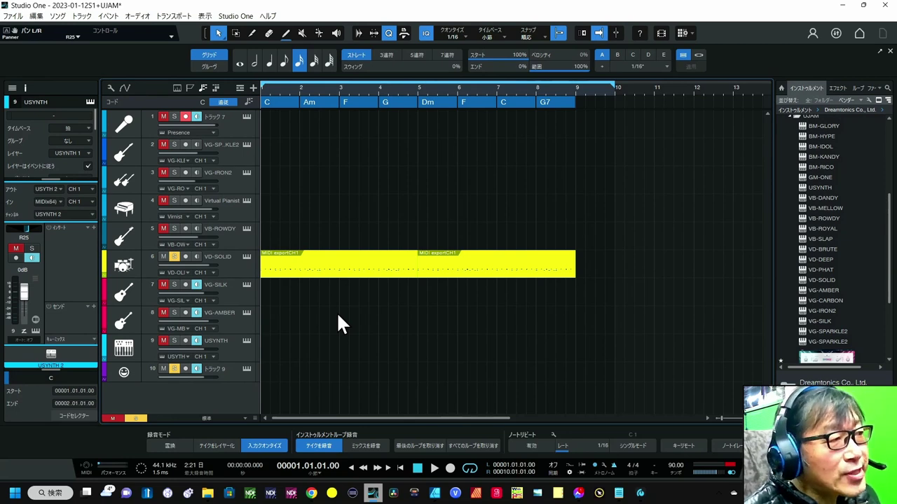
# Play back the soloed drum track from bar 1 and stop near the end of bar 4.
pyautogui.click(433, 467)
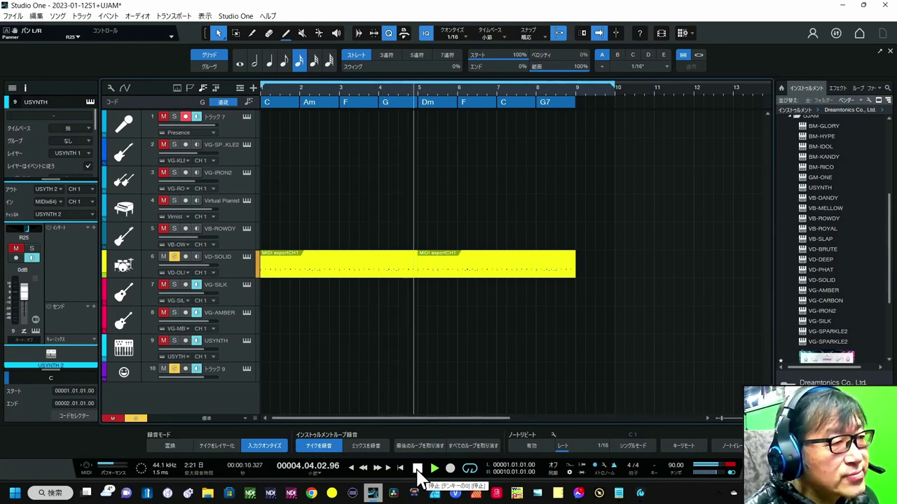
pyautogui.click(418, 468)
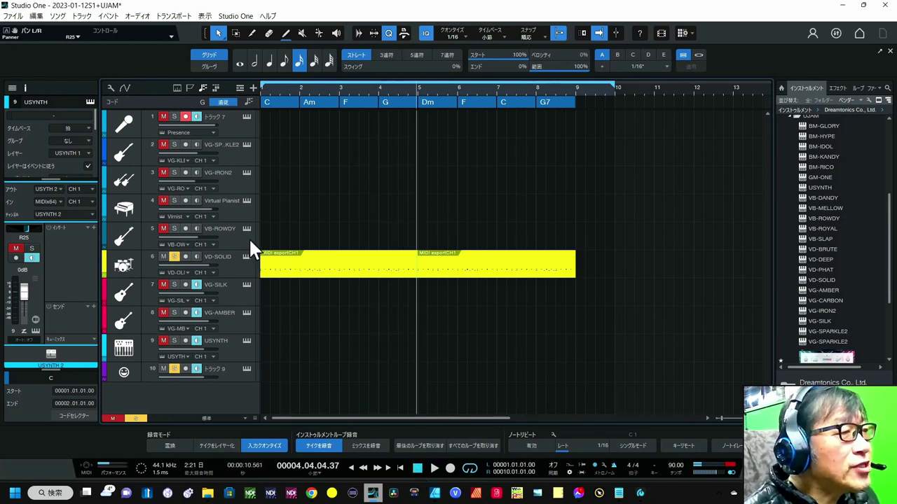
# Replace the VD-SOLID drum events with a style pattern from its instrument at bar 1, duplicate it at bar 5, and play the result.
pyautogui.click(246, 259)
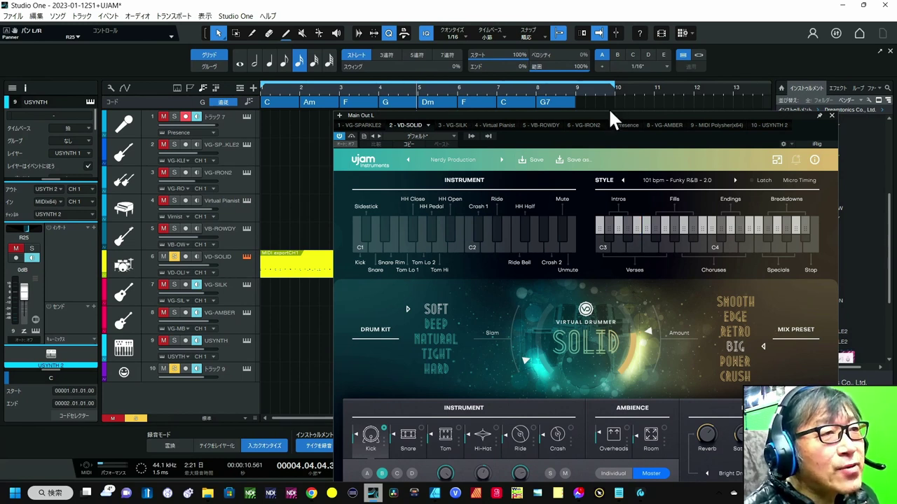
pyautogui.moveTo(609, 117); pyautogui.dragTo(871, 152)
pyautogui.moveTo(582, 262); pyautogui.dragTo(396, 273)
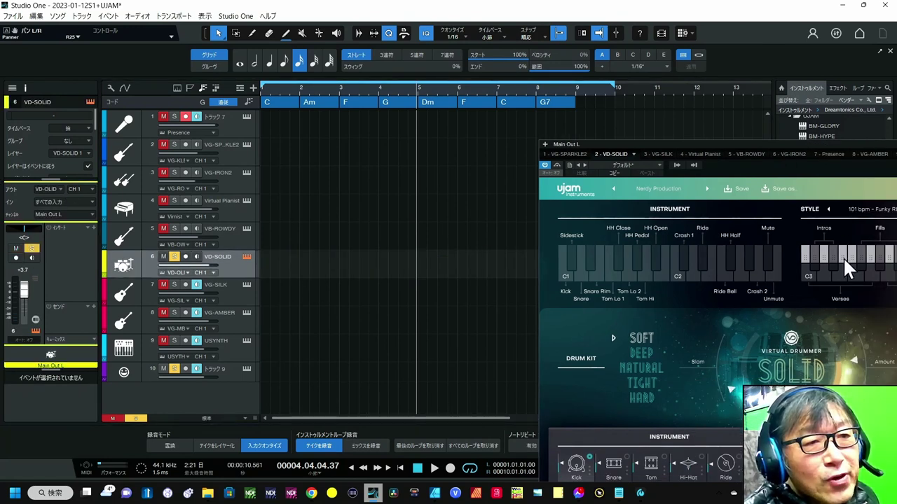
pyautogui.moveTo(843, 256); pyautogui.dragTo(280, 271)
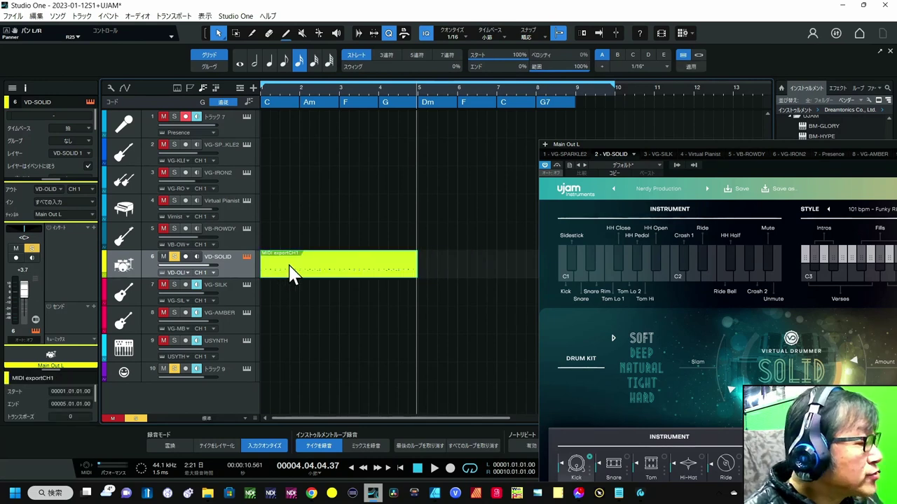
pyautogui.press('d')
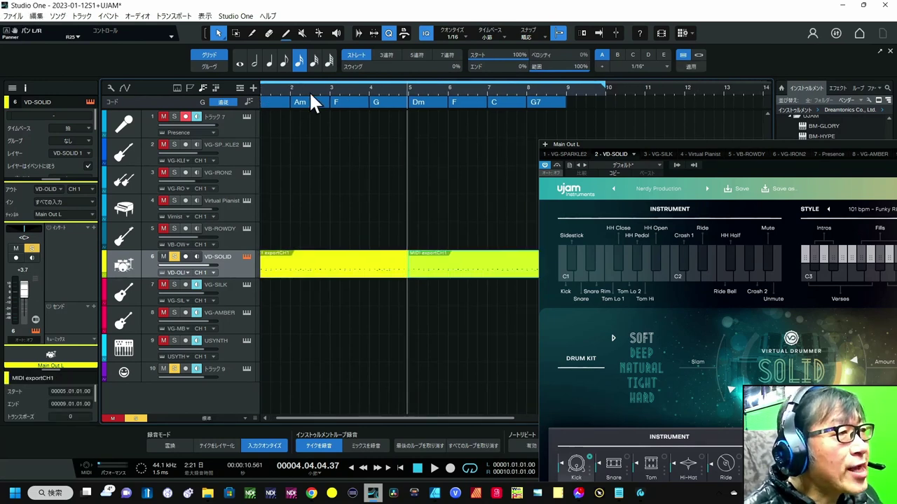
pyautogui.moveTo(328, 89); pyautogui.dragTo(344, 84)
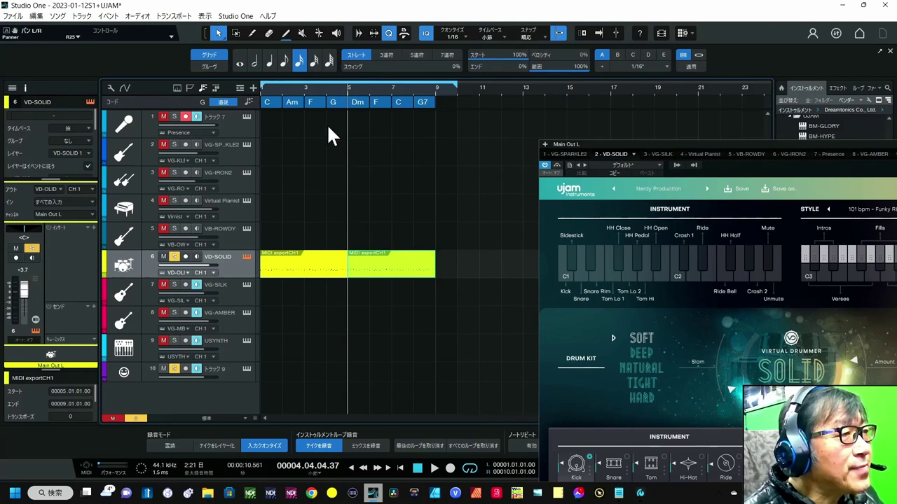
pyautogui.press('f')
pyautogui.press('space')
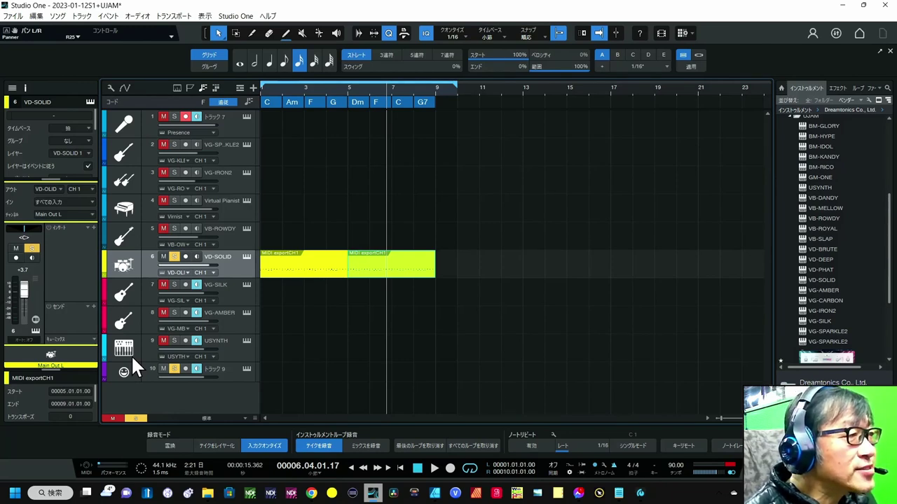
# Solo the Virtual Pianist track alongside the drums and play both from bar 1.
pyautogui.click(145, 222)
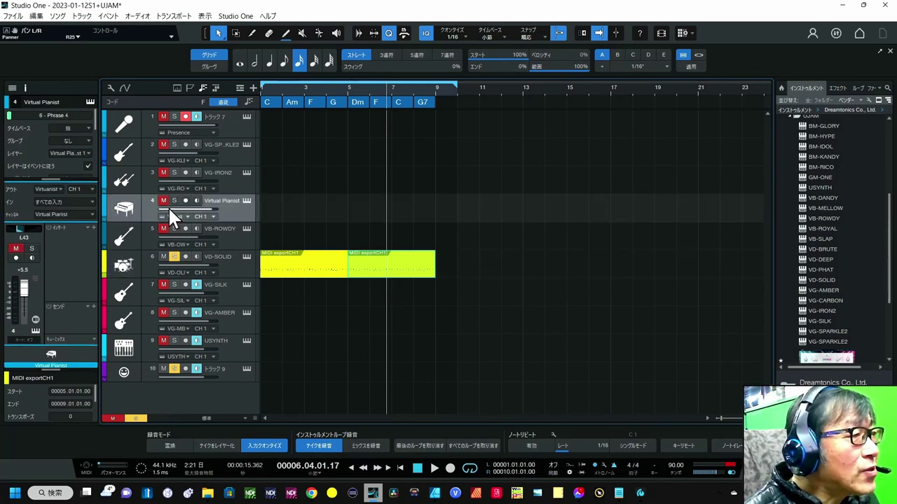
pyautogui.click(174, 200)
pyautogui.click(259, 89)
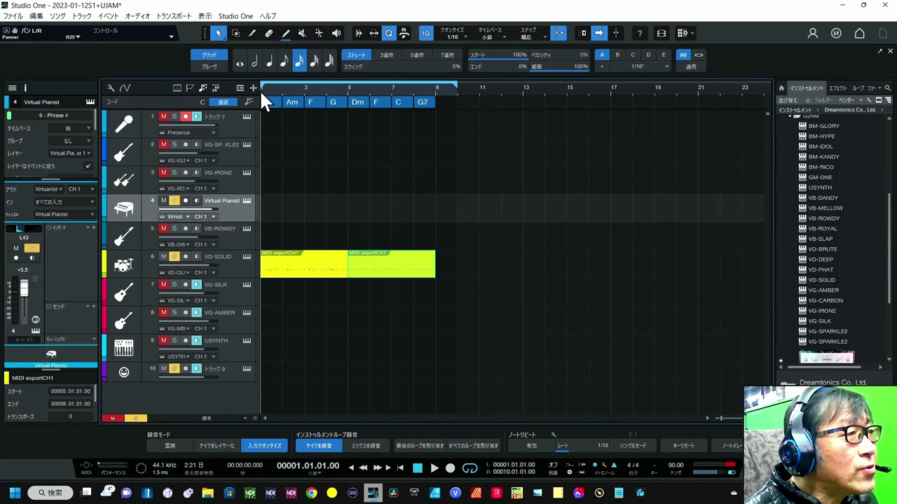
pyautogui.click(435, 469)
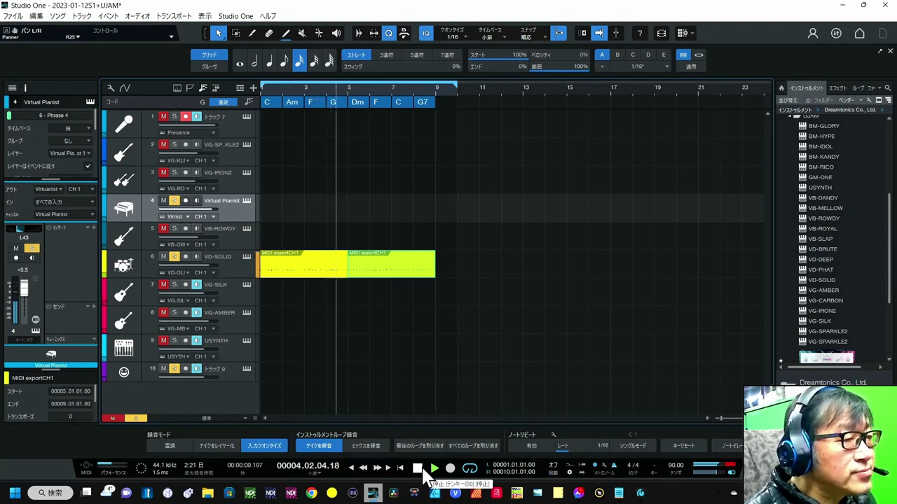
pyautogui.click(419, 468)
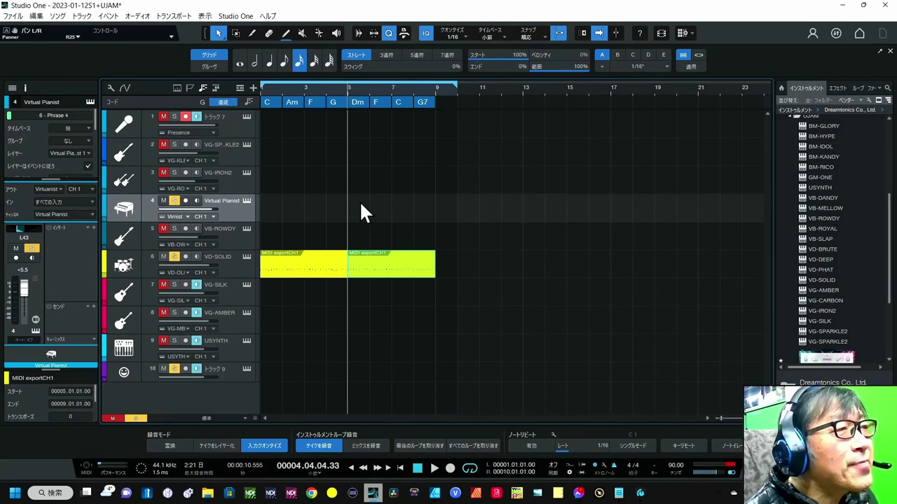
# Change the bar 4 chord from G major to G7 in the chord track and play back from bar 3.
pyautogui.click(333, 103)
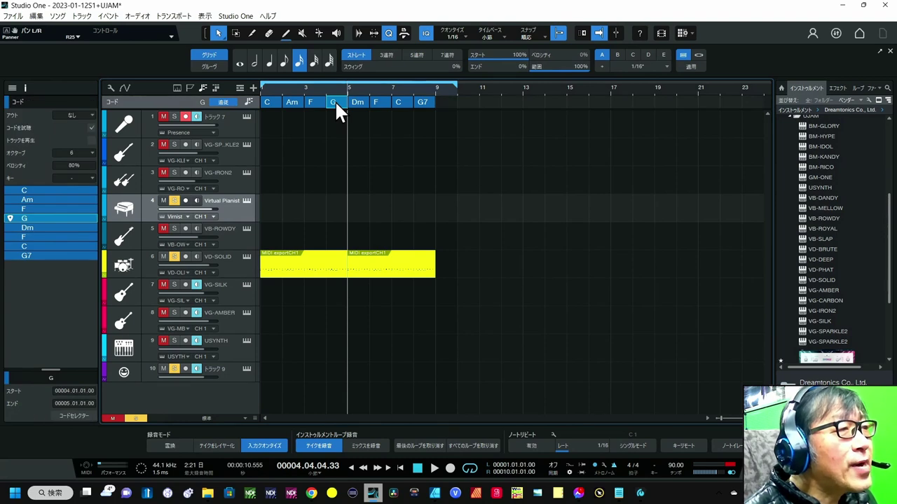
pyautogui.doubleClick(335, 102)
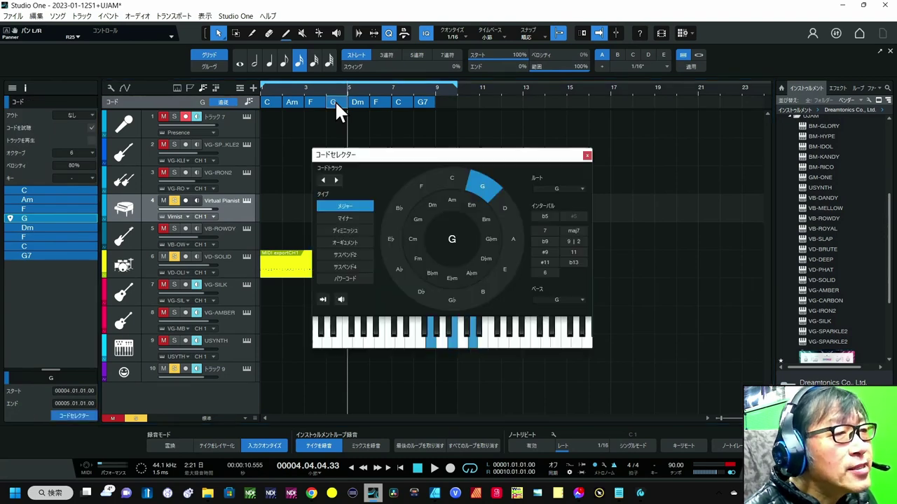
pyautogui.click(537, 230)
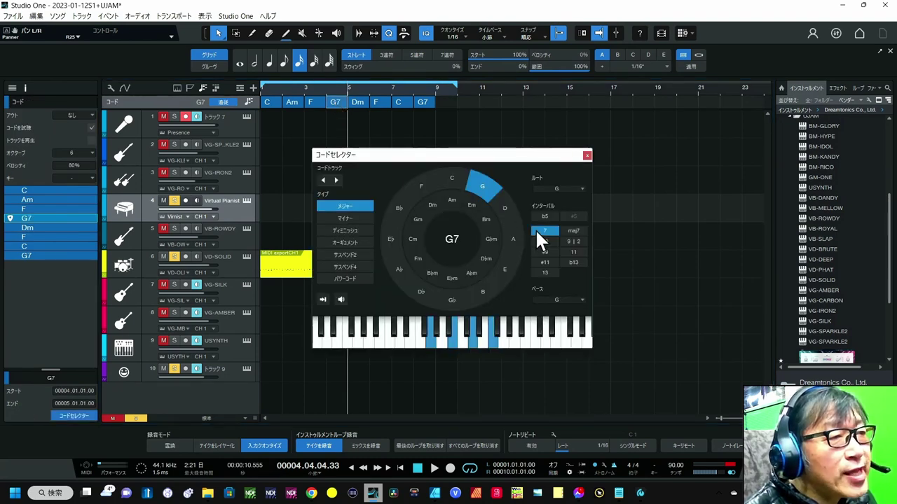
pyautogui.click(587, 155)
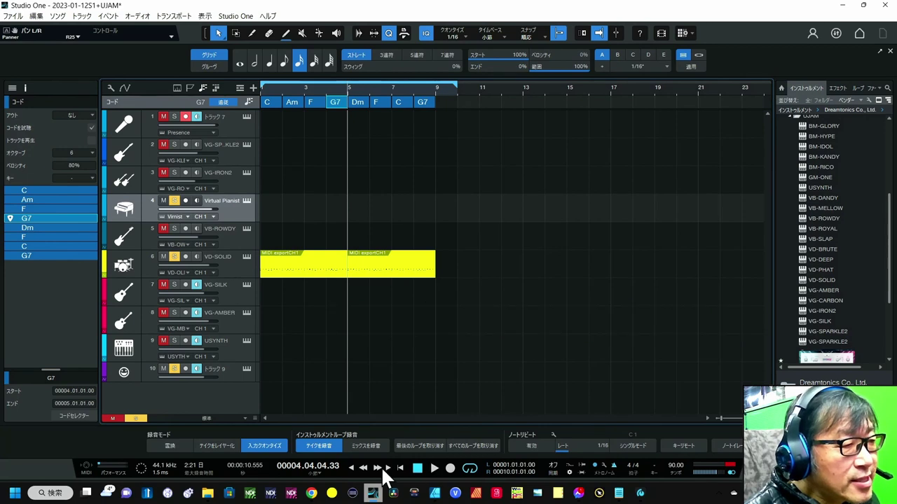
pyautogui.click(304, 93)
pyautogui.press('space')
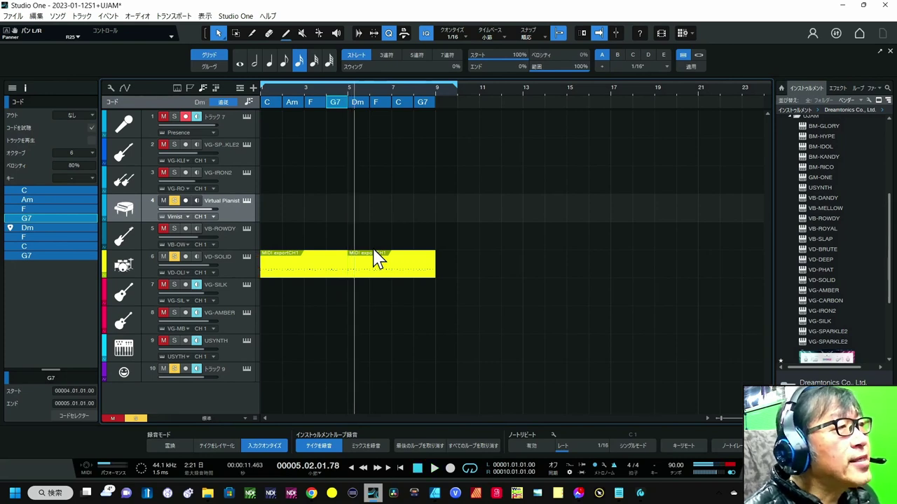
# Open the Virtual Pianist instrument, view the Vogue main page, and return to its preset browser with the window moved clear of the early bars.
pyautogui.click(246, 201)
pyautogui.moveTo(441, 110); pyautogui.dragTo(501, 107)
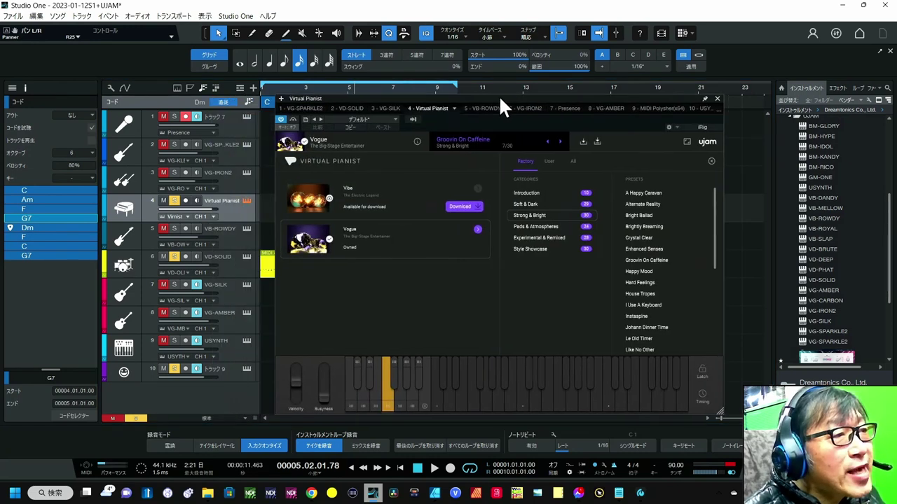
pyautogui.click(478, 230)
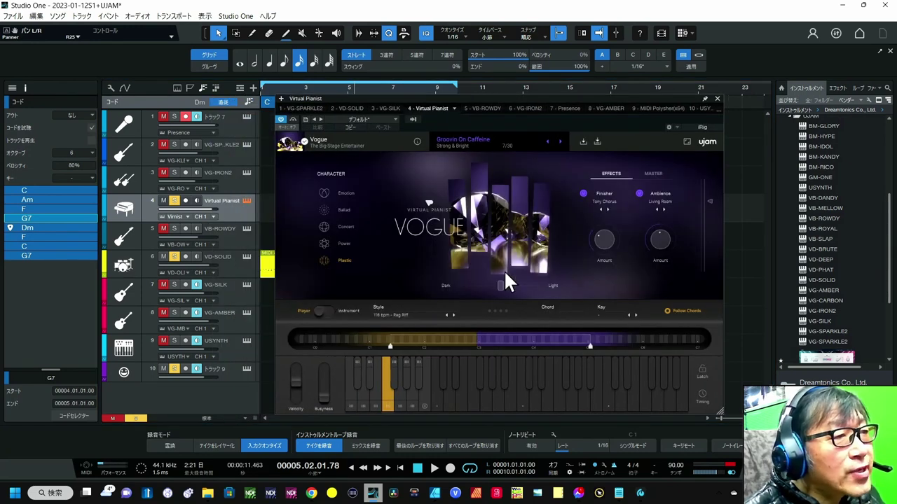
pyautogui.click(381, 140)
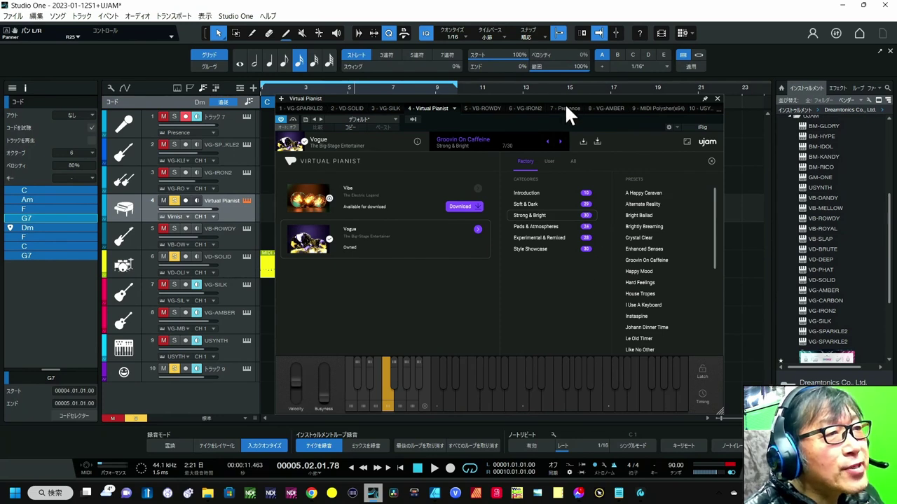
pyautogui.moveTo(567, 104); pyautogui.dragTo(598, 100)
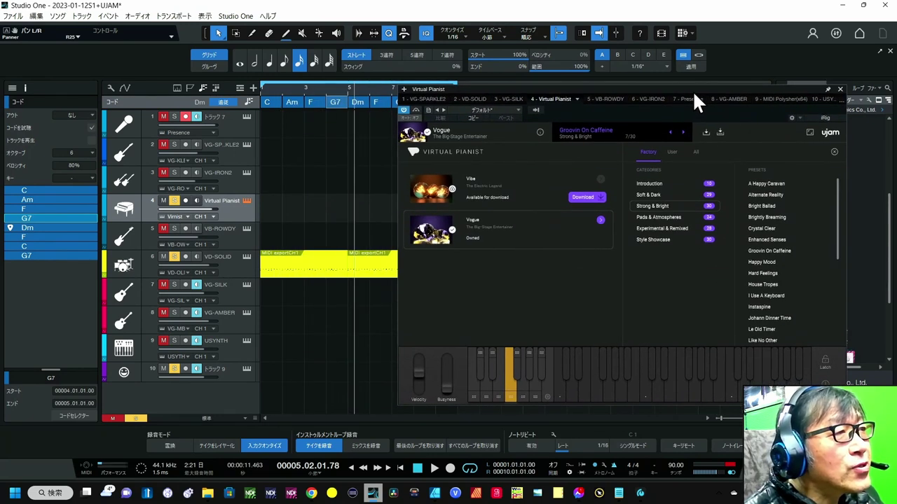
# Play from bar 1 and audition the Strong & Bright presets Enhanced Senses, Groovin On Caffeine, House Tropes and I Use A Keyboard.
pyautogui.press(',')
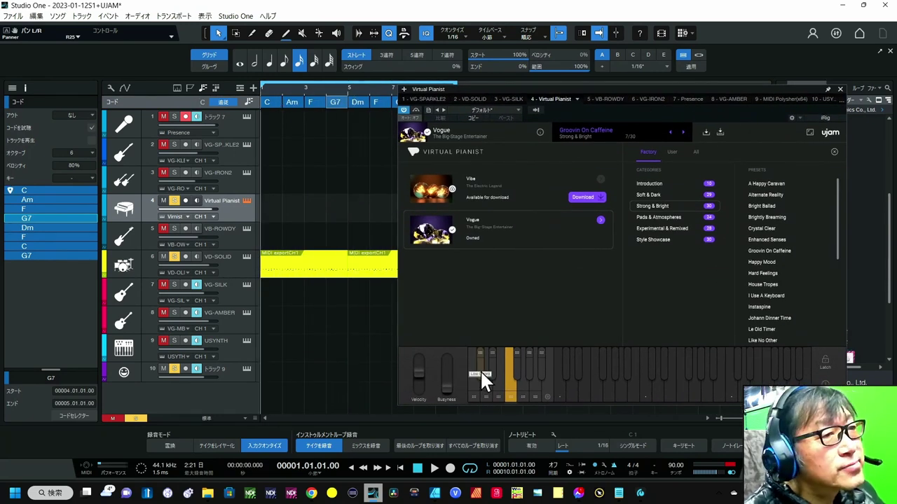
pyautogui.press('space')
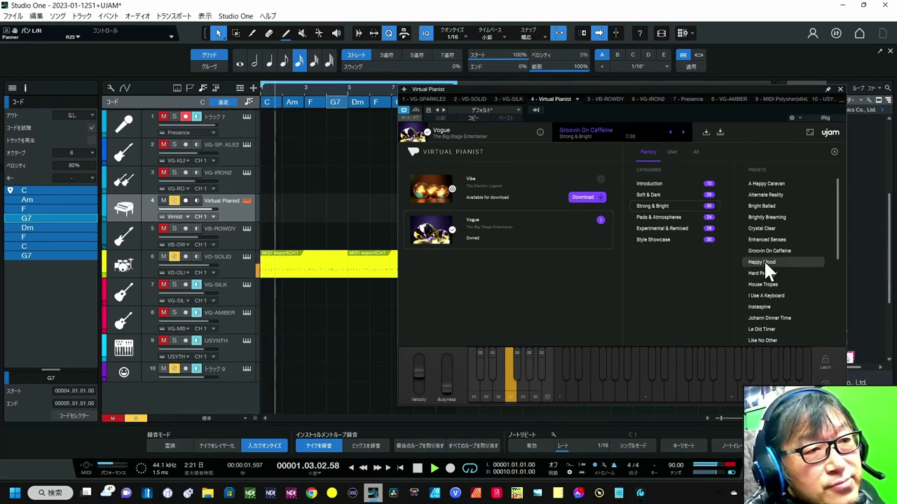
pyautogui.click(764, 242)
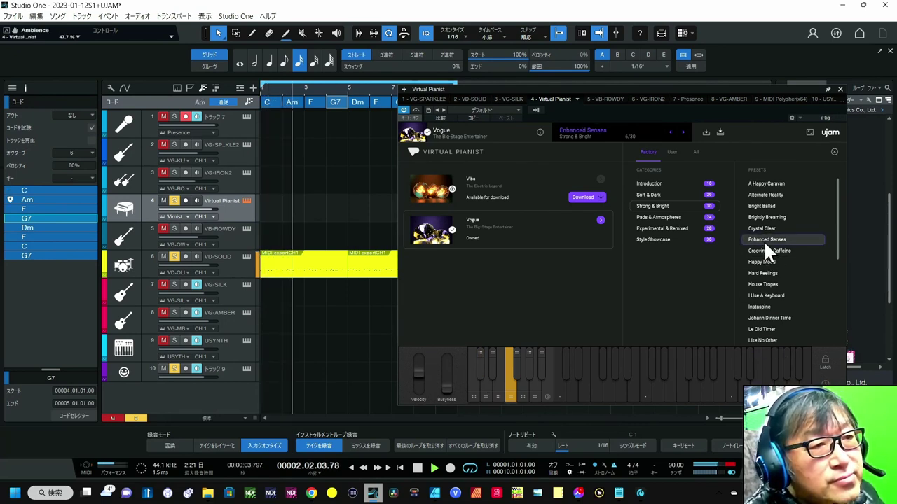
pyautogui.click(766, 252)
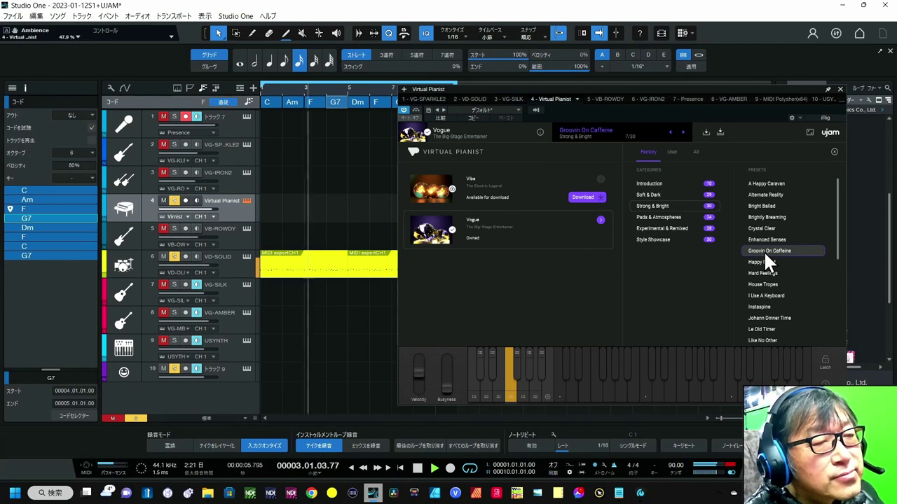
pyautogui.click(763, 285)
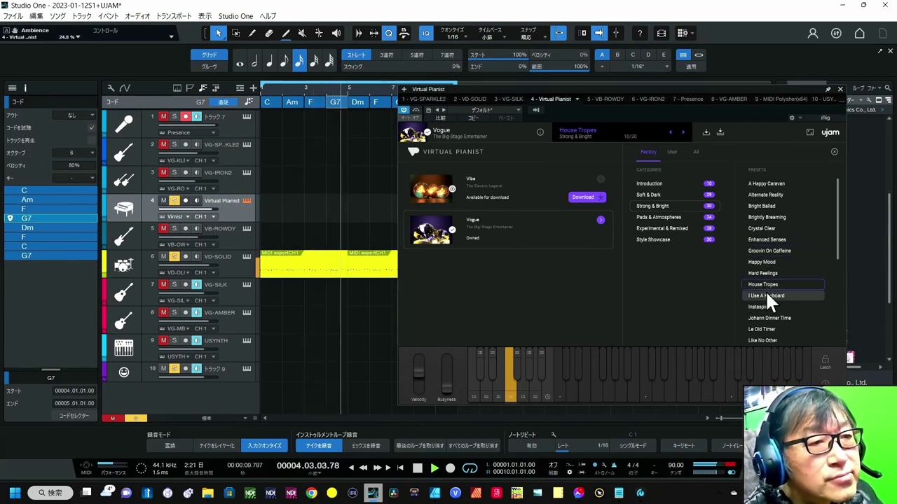
pyautogui.click(766, 295)
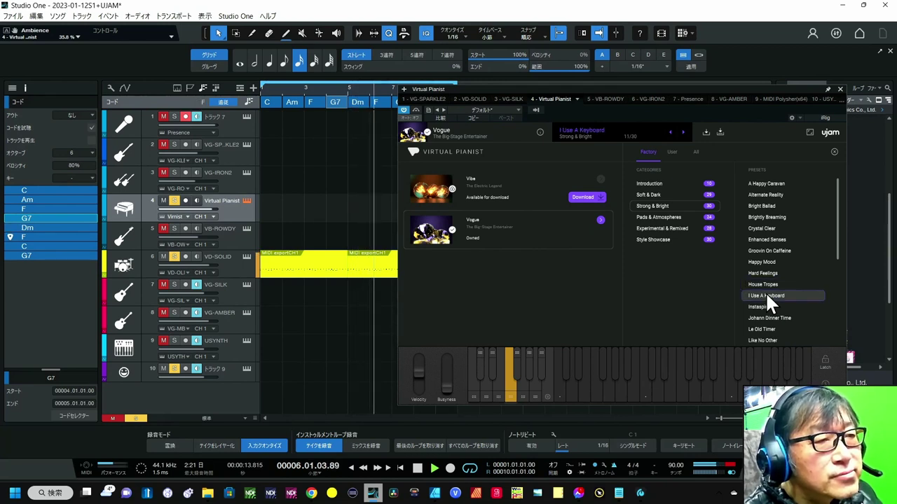
# Continue auditioning Strong & Bright with the presets Johann Dinner Time, Pop O Matic and Shiny Pop.
pyautogui.click(768, 318)
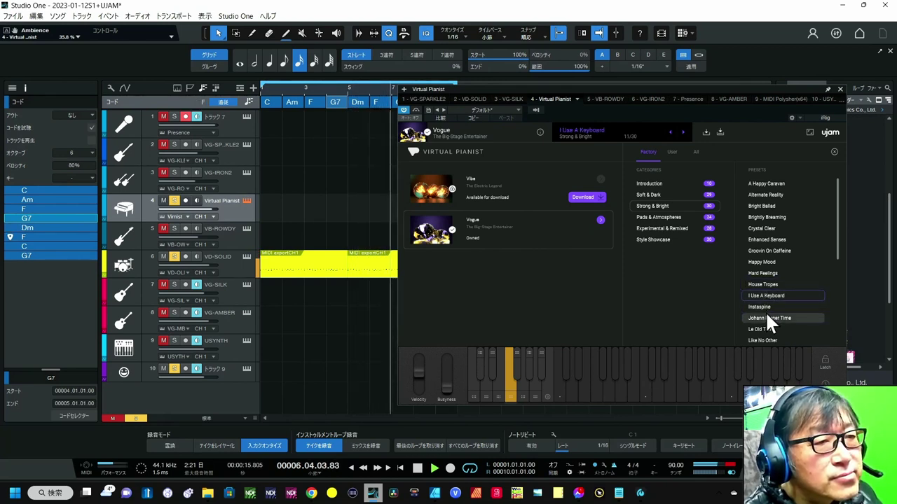
pyautogui.scroll(-3, 767, 316)
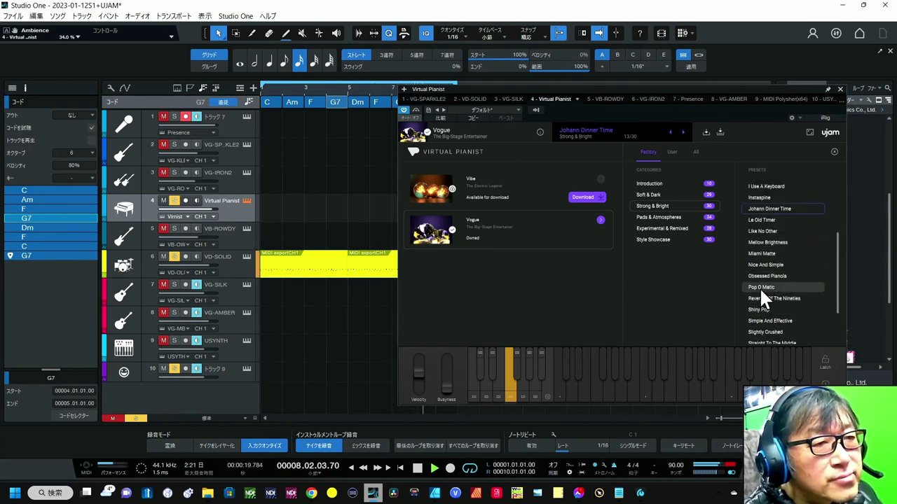
pyautogui.click(759, 287)
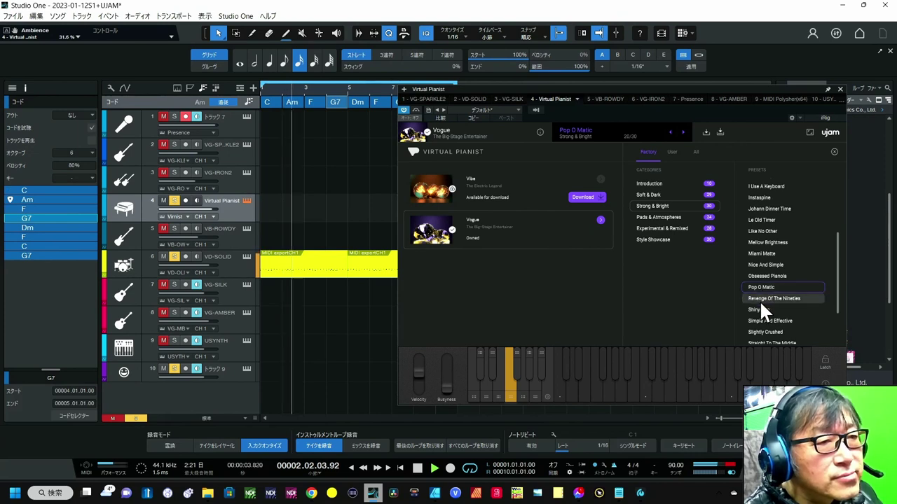
pyautogui.click(759, 310)
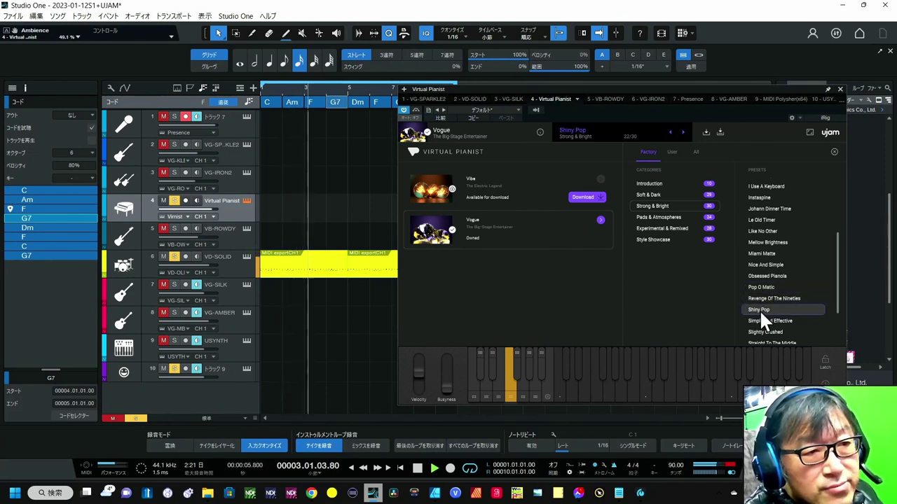
pyautogui.scroll(-1, 758, 305)
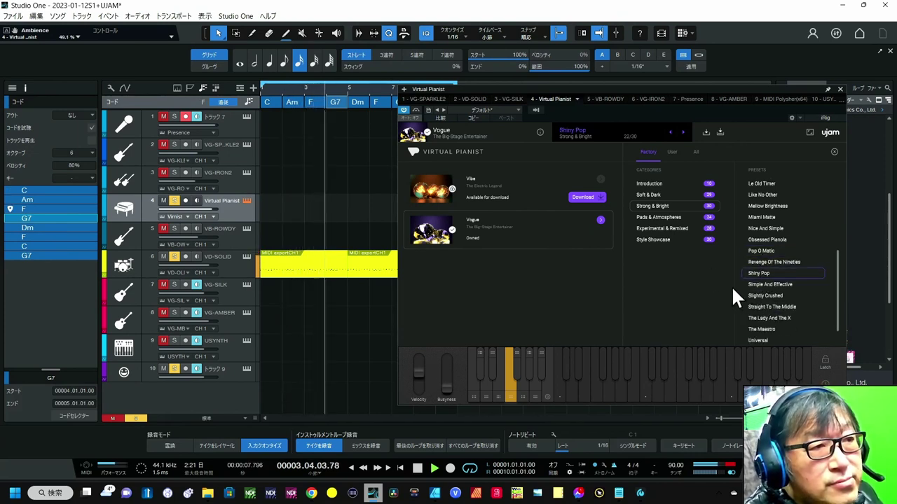
# Load the Calm Commentary preset from the Soft & Dark category, listen to it, and stop playback.
pyautogui.click(661, 183)
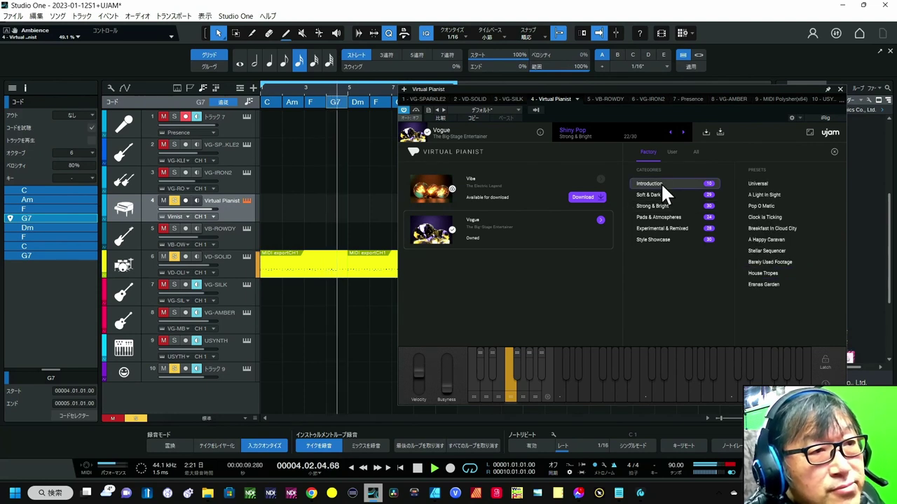
pyautogui.click(754, 196)
pyautogui.click(757, 240)
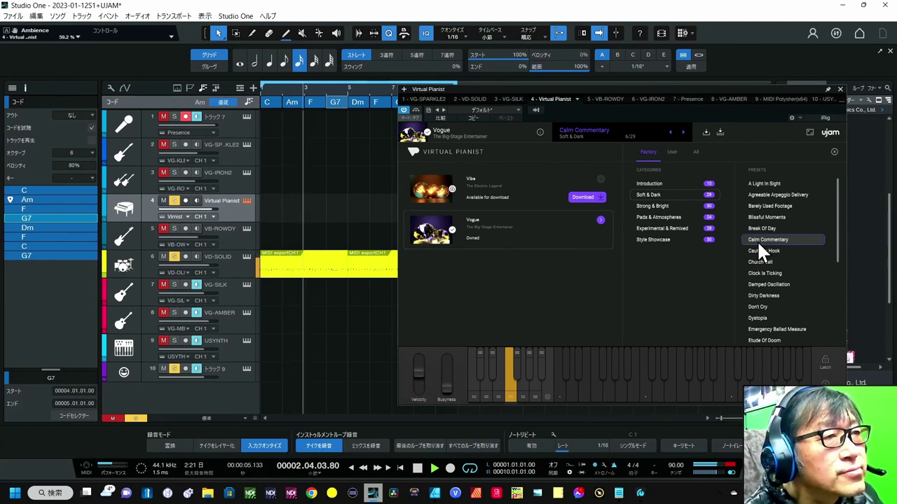
pyautogui.click(417, 468)
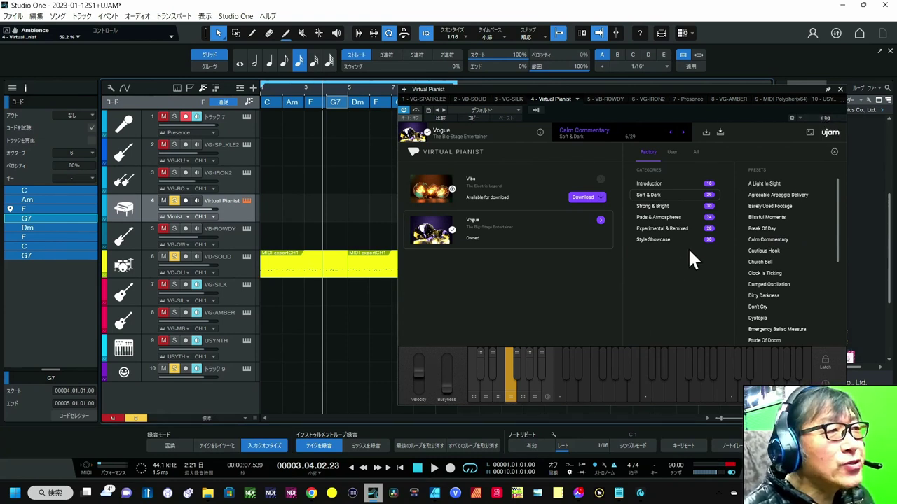
# Close the Virtual Pianist instrument, solo the VG-IRON2 track, and view its instrument interface.
pyautogui.click(840, 89)
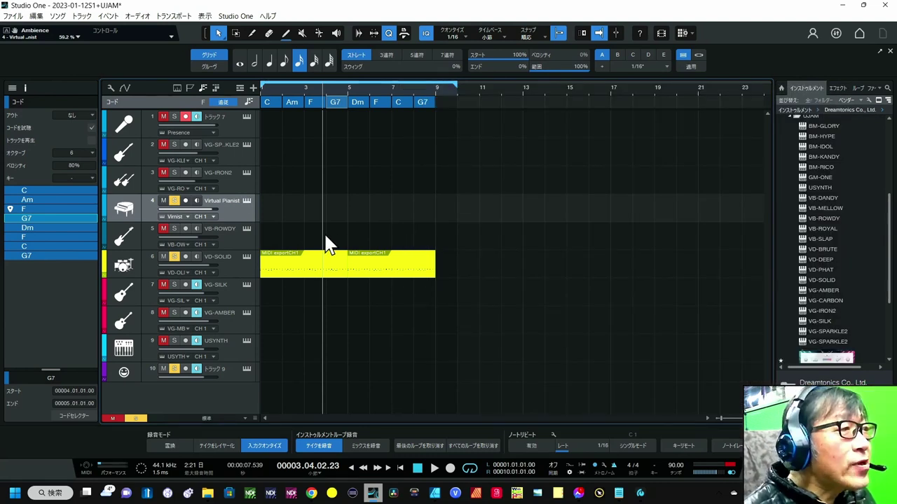
pyautogui.click(167, 173)
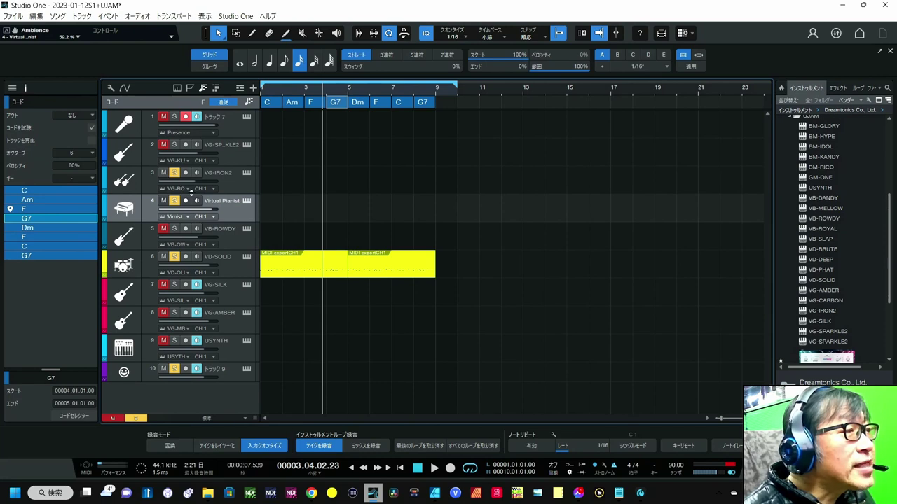
pyautogui.click(247, 173)
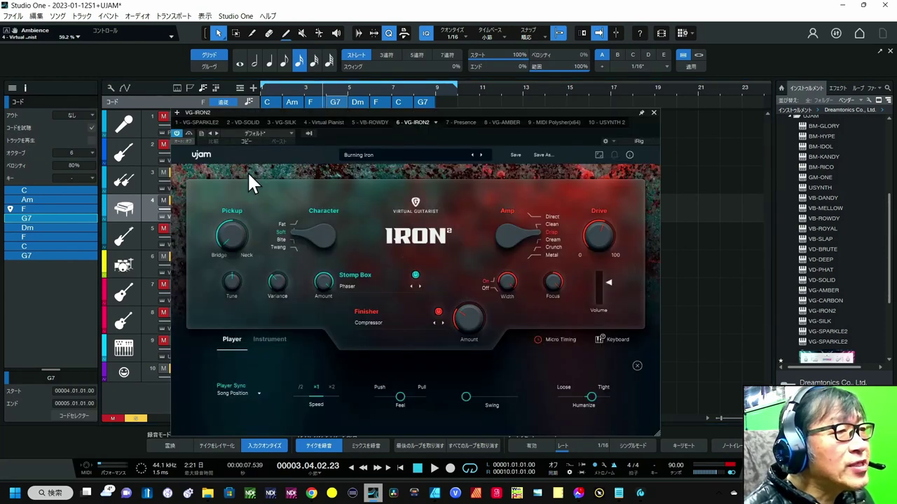
pyautogui.click(652, 114)
# Play the arrangement from bar 1 to hear the soloed guitars, with VG-SPARKLE2 added to the solo.
pyautogui.click(263, 91)
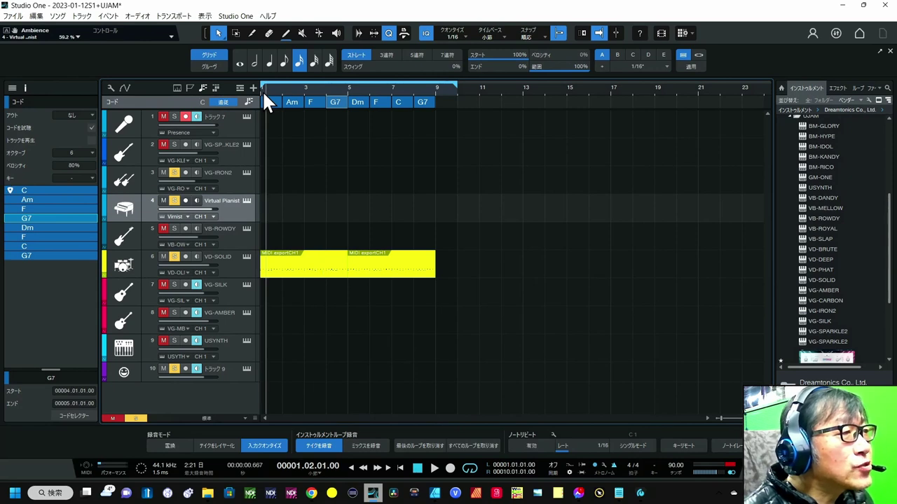
pyautogui.click(262, 92)
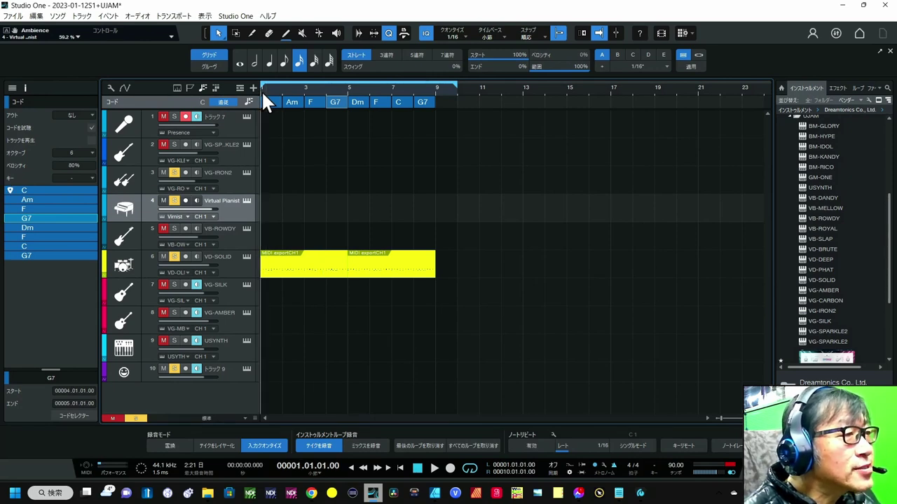
pyautogui.press('space')
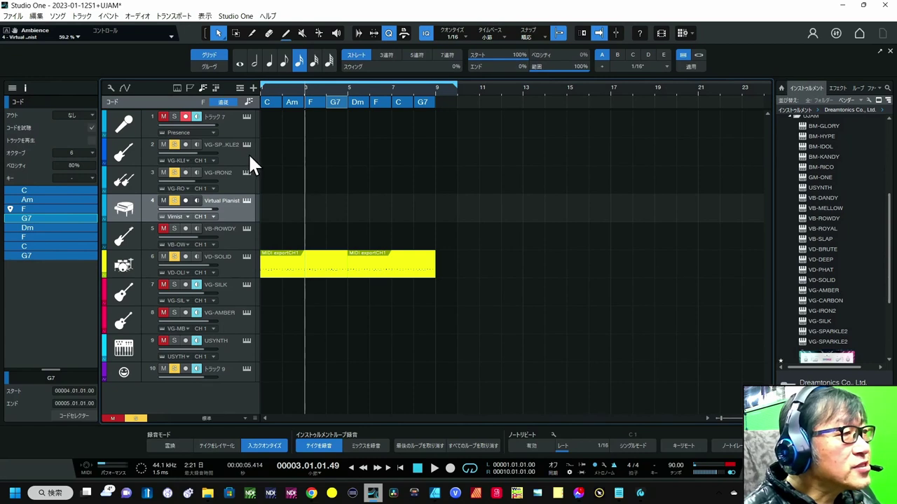
pyautogui.click(267, 98)
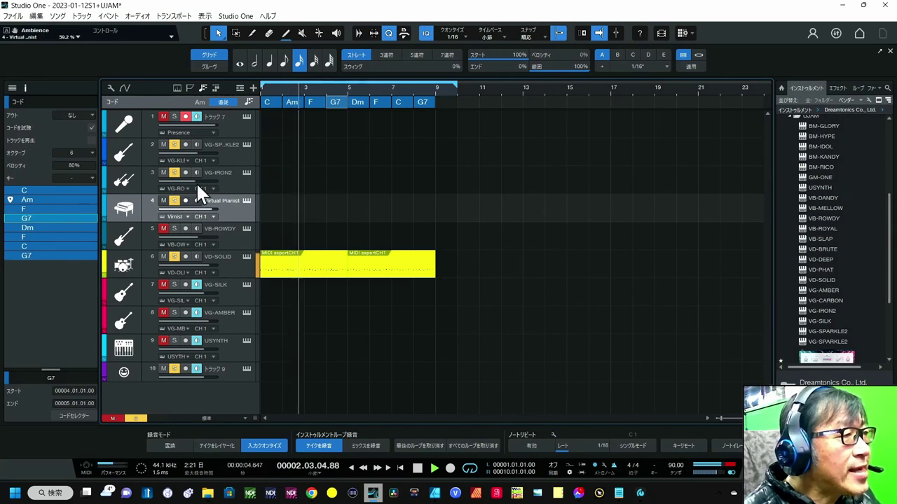
# Take the VG-IRON2 guitar out of the mix, stop playback, and return to bar 1.
pyautogui.click(164, 172)
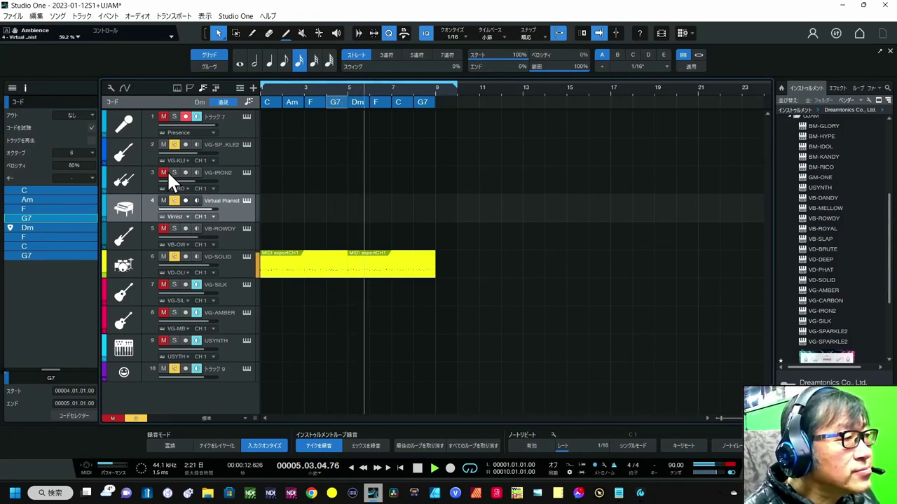
pyautogui.press('space')
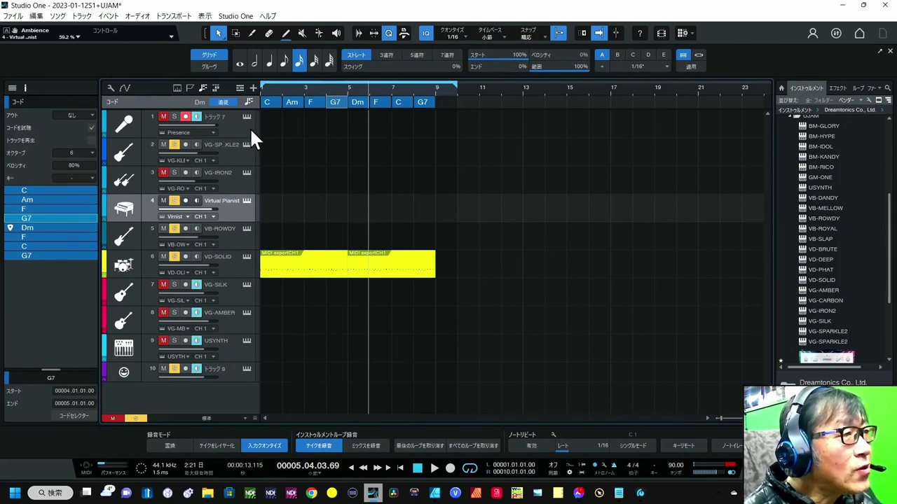
pyautogui.click(262, 89)
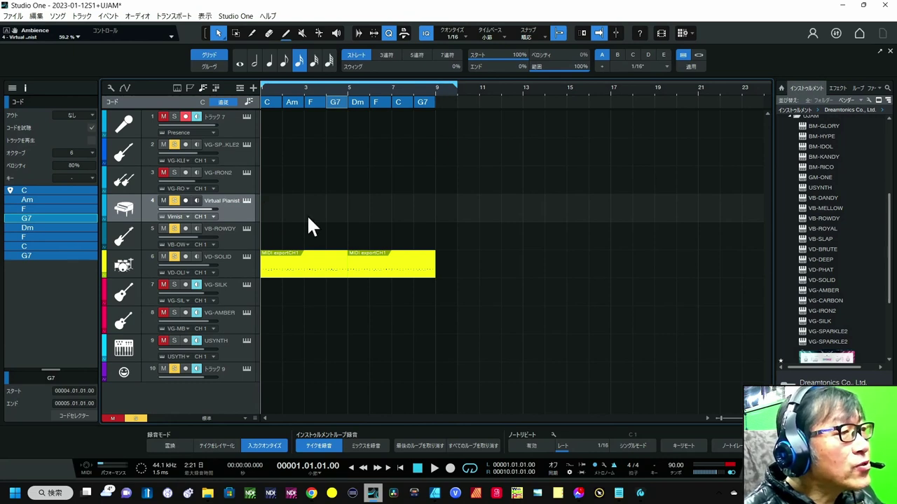
# View the VB-ROWDY bass instrument while listening to the arrangement, close it, and stop playback.
pyautogui.click(247, 229)
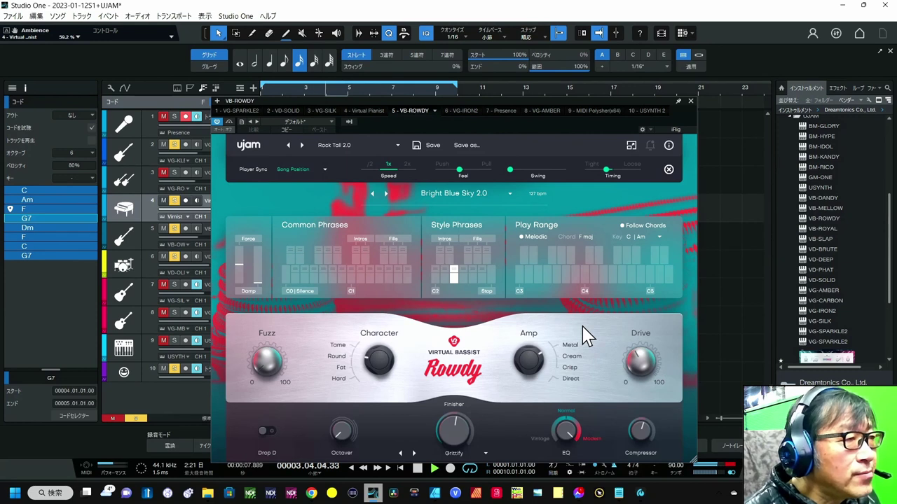
pyautogui.click(690, 102)
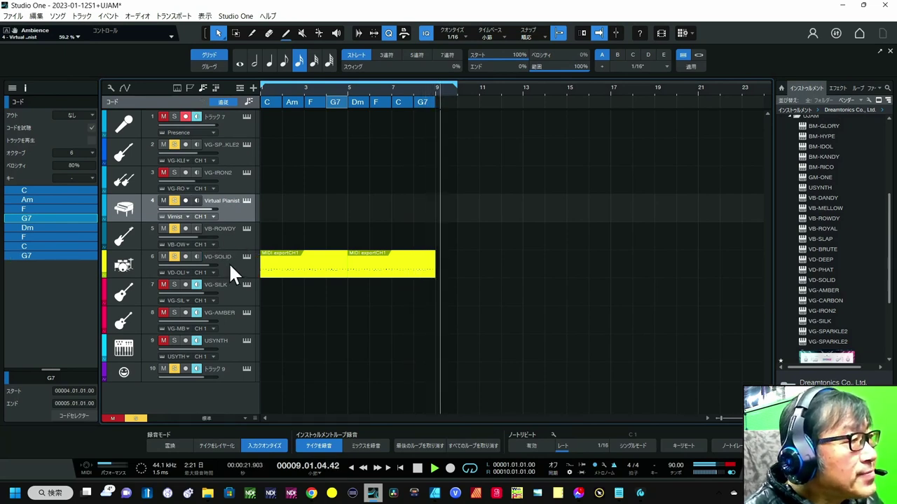
pyautogui.press('space')
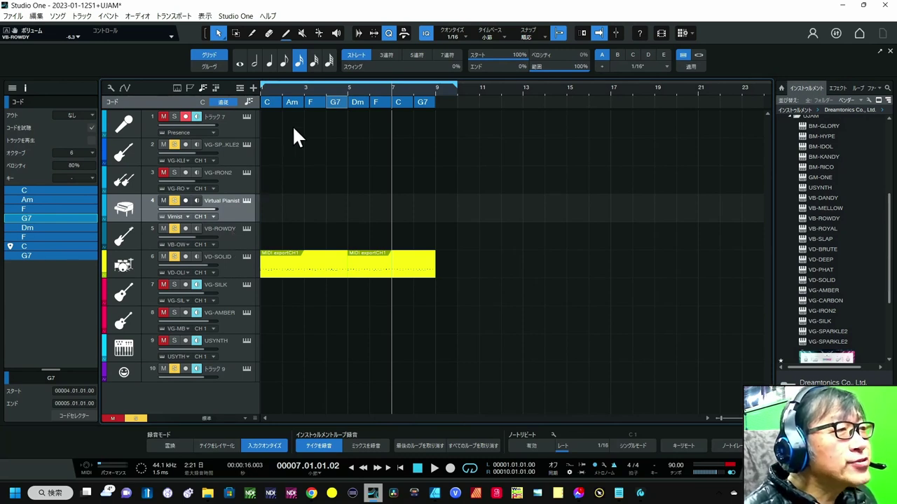
# Change the Am chord in bar 2 of the chord track to Em.
pyautogui.click(291, 102)
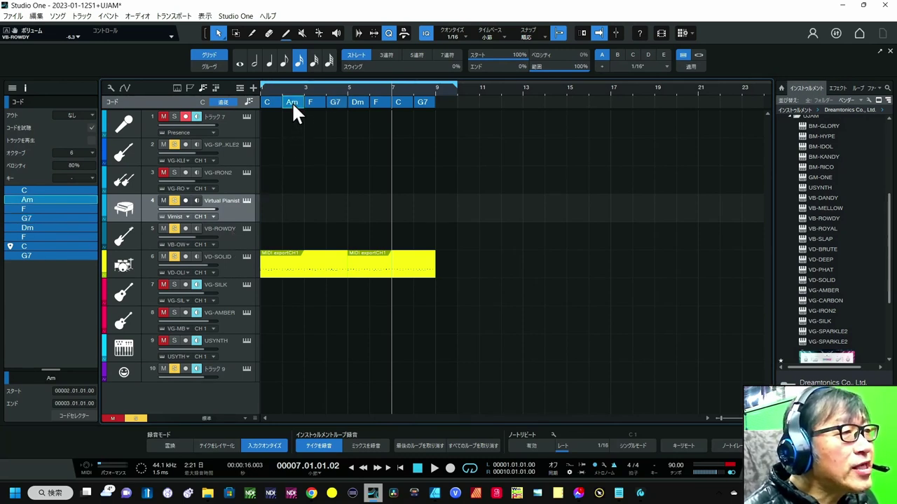
pyautogui.doubleClick(291, 102)
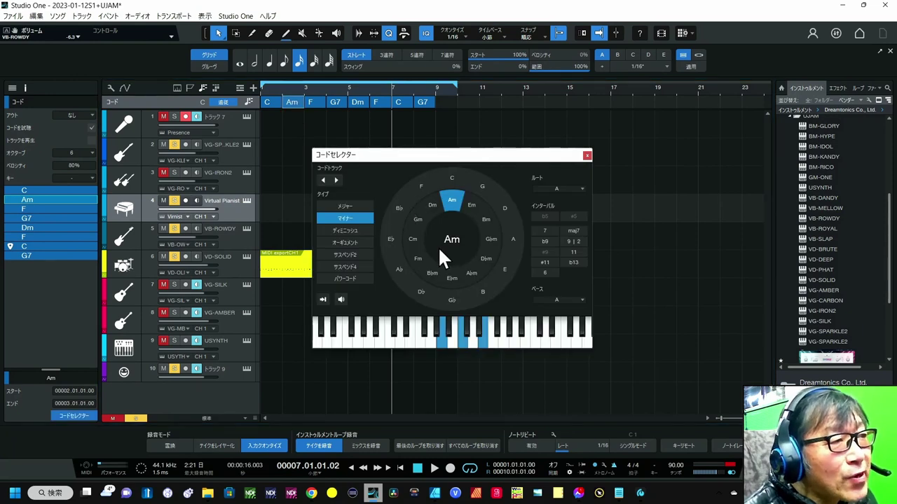
pyautogui.click(470, 205)
pyautogui.click(587, 154)
# Play the arrangement from bar 1 to hear the edited chord progression, and stop playback.
pyautogui.press('Home')
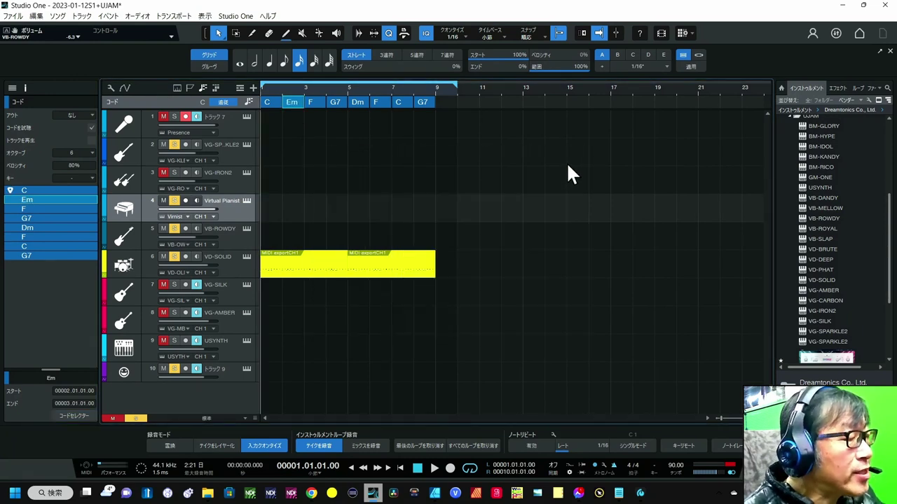
pyautogui.press('space')
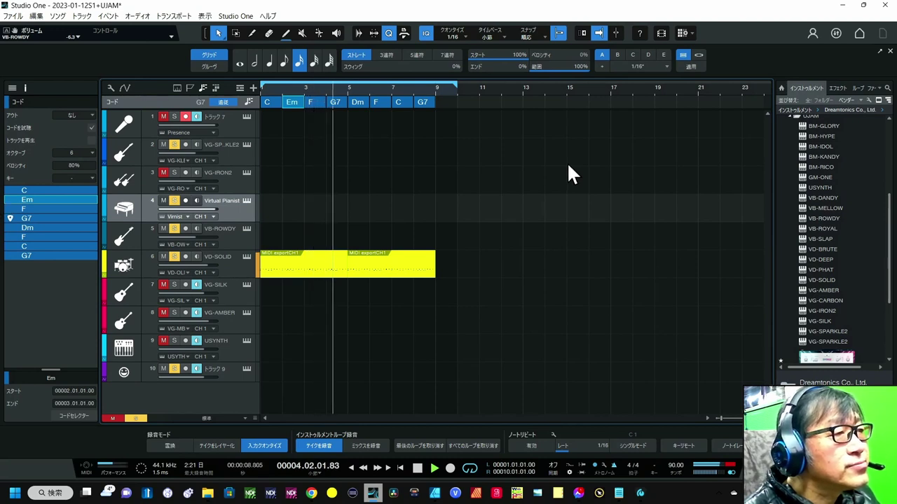
pyautogui.press('space')
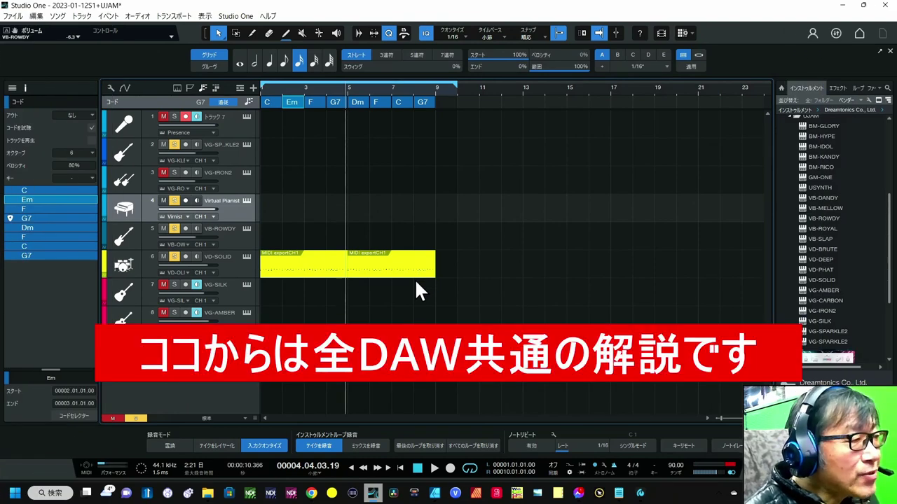
# Examine the VG-SILK, VG-AMBER and USYNTH instrument interfaces one after another, closing each.
pyautogui.click(234, 291)
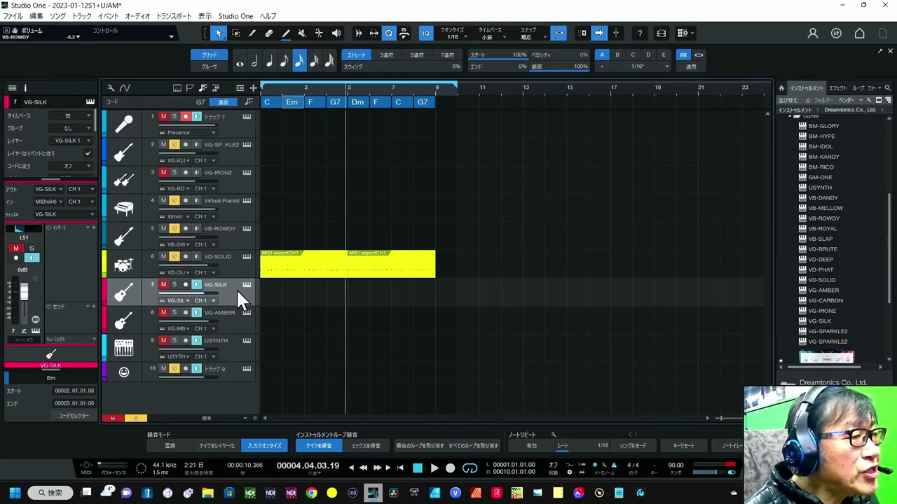
pyautogui.click(247, 284)
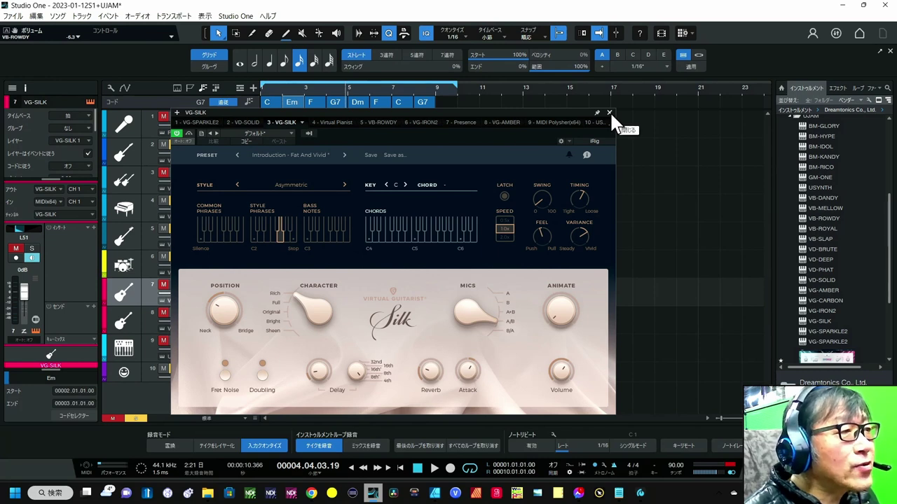
pyautogui.click(609, 112)
pyautogui.click(247, 312)
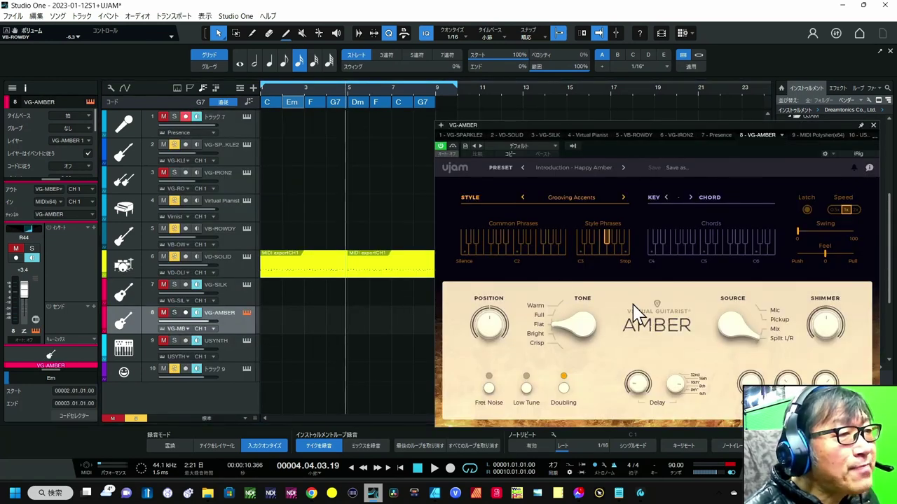
pyautogui.click(872, 125)
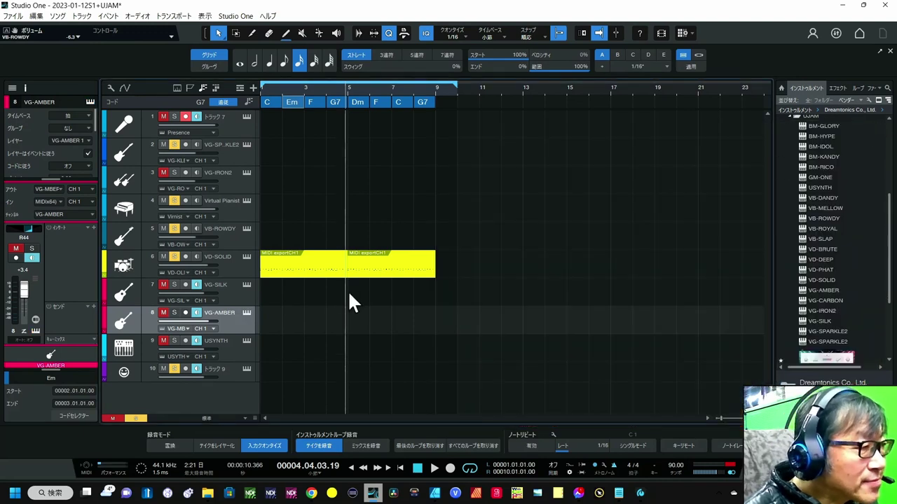
pyautogui.click(247, 343)
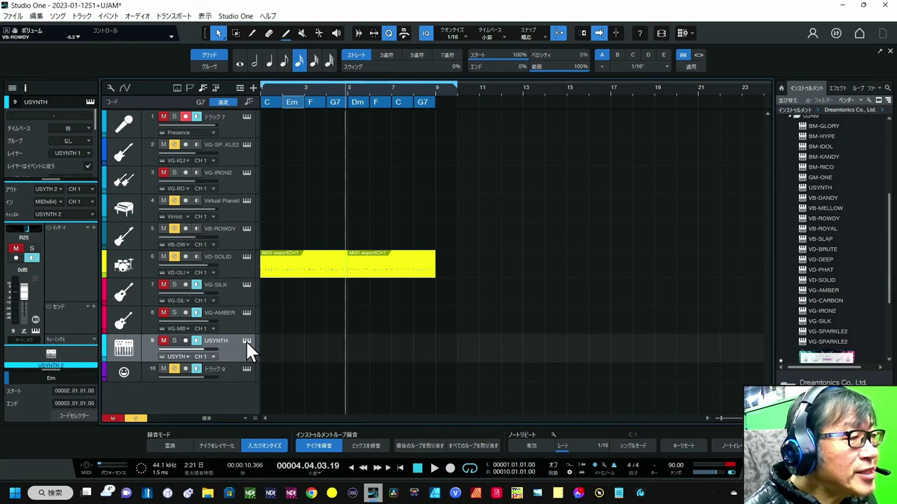
pyautogui.click(246, 340)
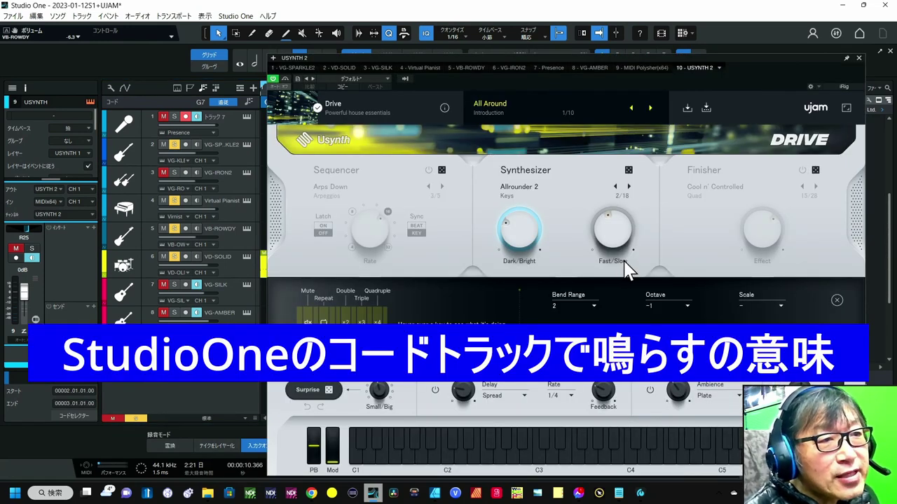
pyautogui.click(857, 58)
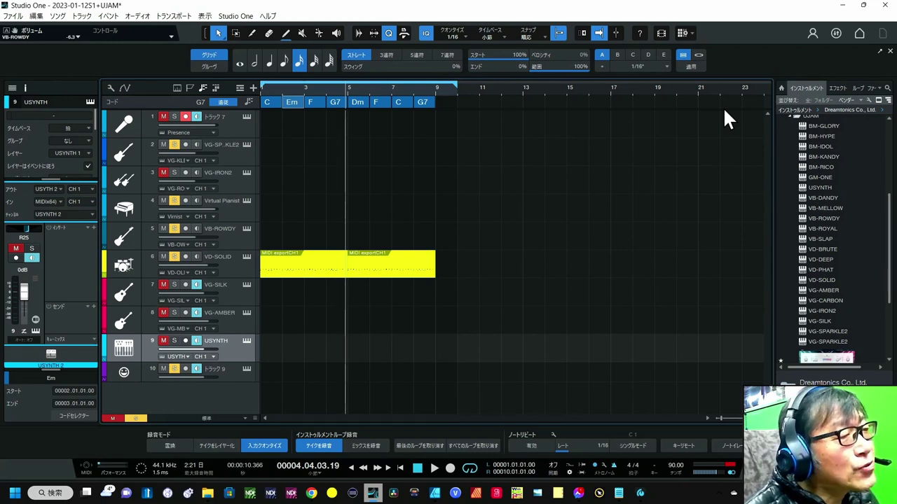
# Place all chord-track chords as note events on トラック 9 from bar 1, and view its MIDI Polysher instrument.
pyautogui.click(231, 379)
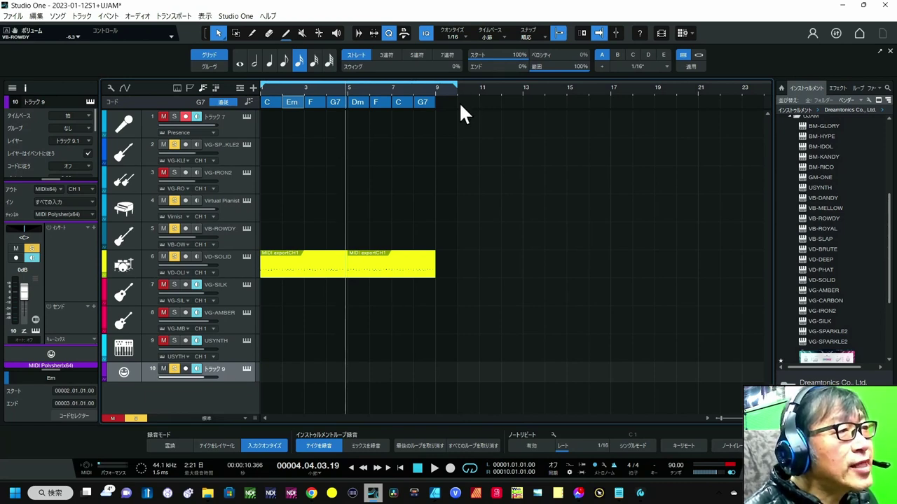
pyautogui.moveTo(456, 103); pyautogui.dragTo(413, 103)
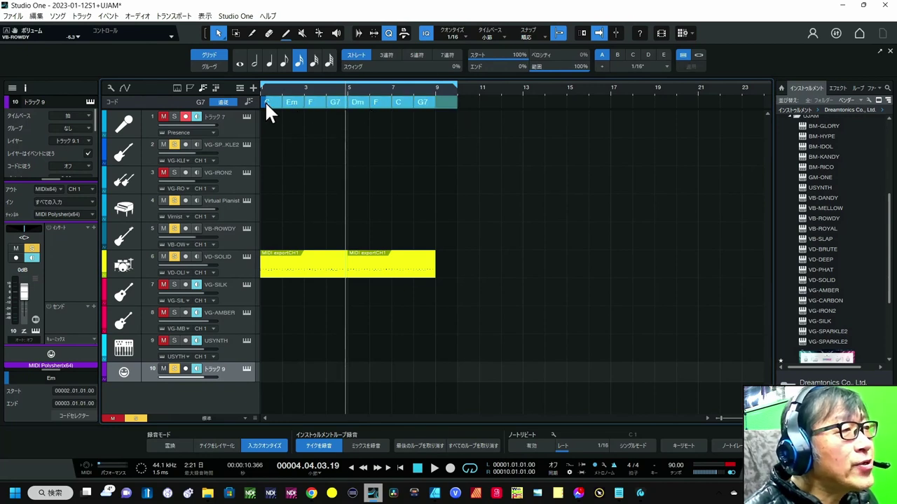
pyautogui.moveTo(261, 101); pyautogui.dragTo(261, 101)
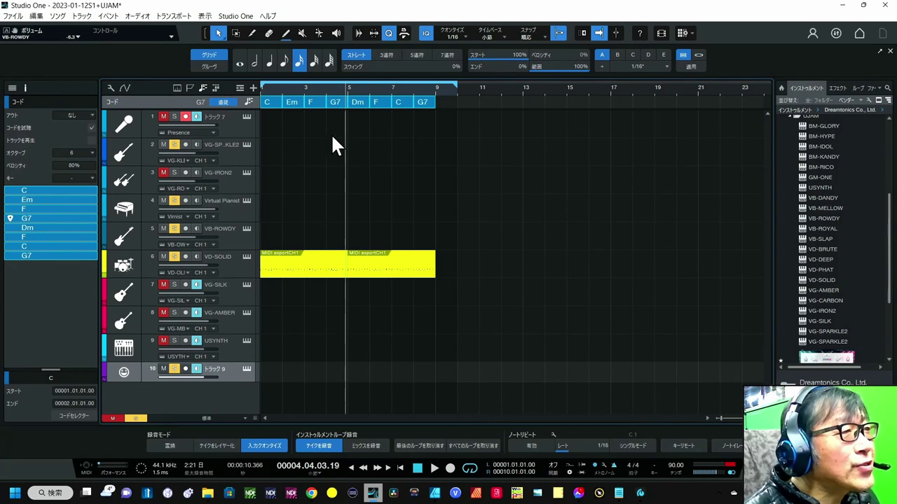
pyautogui.moveTo(274, 102); pyautogui.dragTo(276, 367)
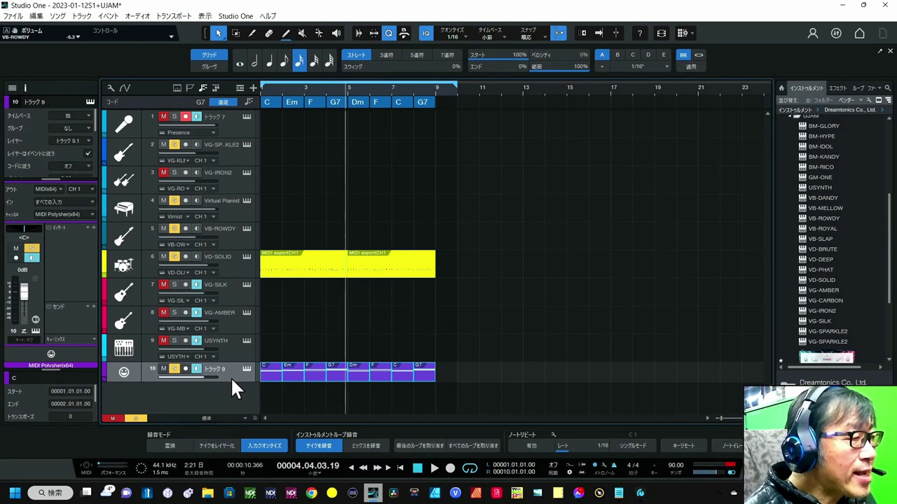
pyautogui.click(247, 368)
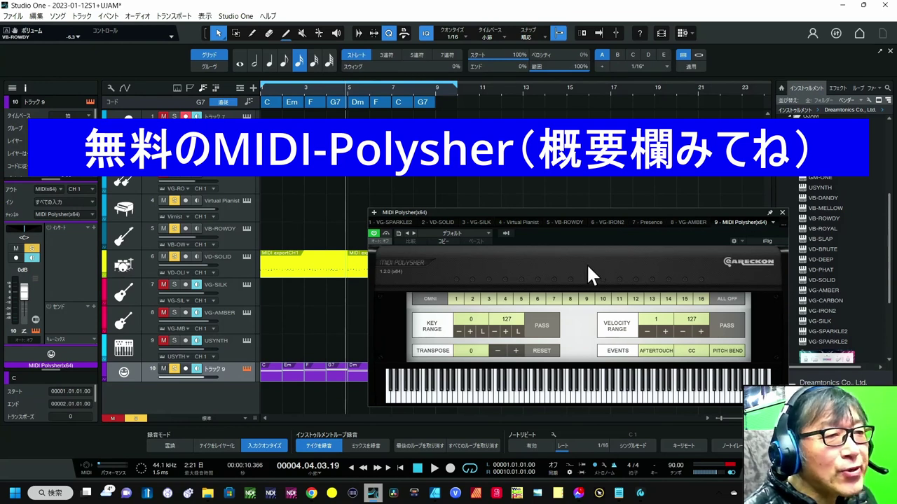
pyautogui.click(782, 212)
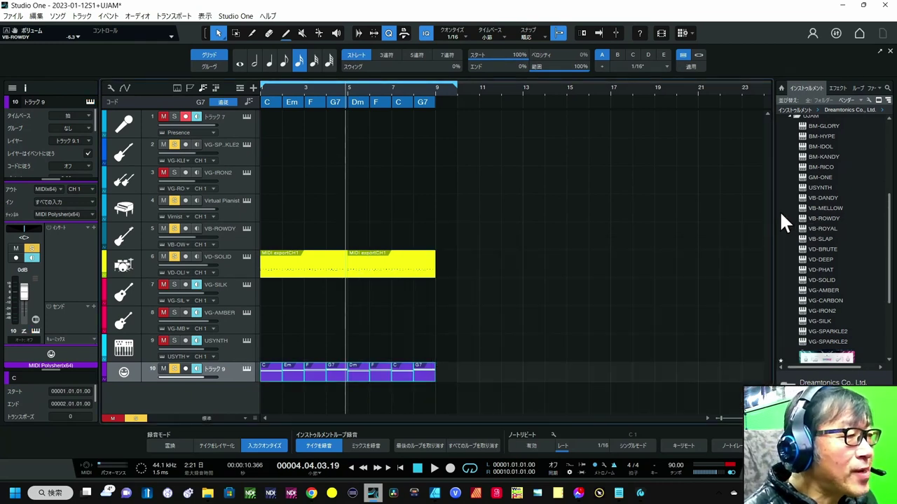
# Set the MIDI input of VG-SILK to MIDI Polysher(x64), and check the input routing of VG-AMBER and USYNTH.
pyautogui.click(236, 294)
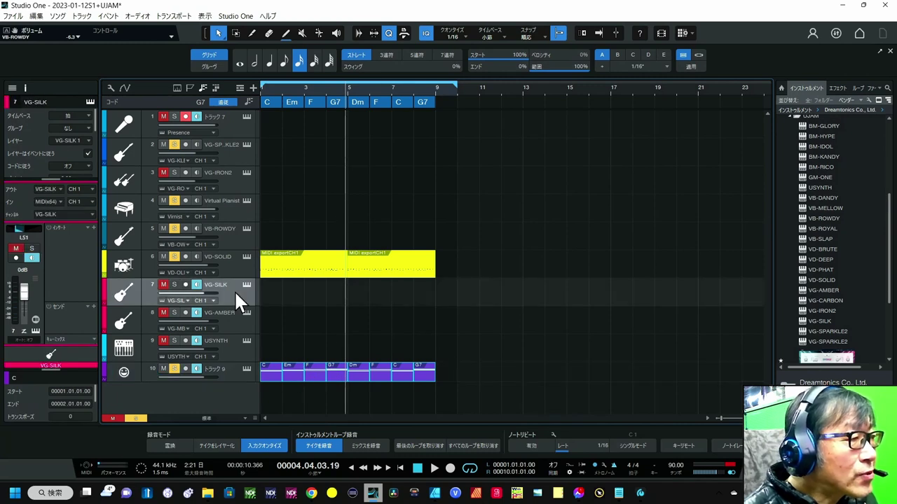
pyautogui.keyDown('shift'); pyautogui.click(234, 344); pyautogui.keyUp('shift')
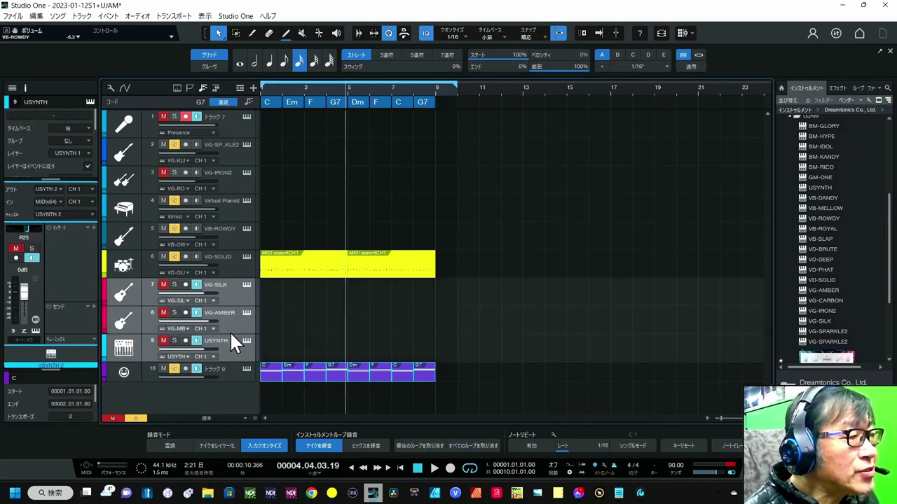
pyautogui.click(145, 289)
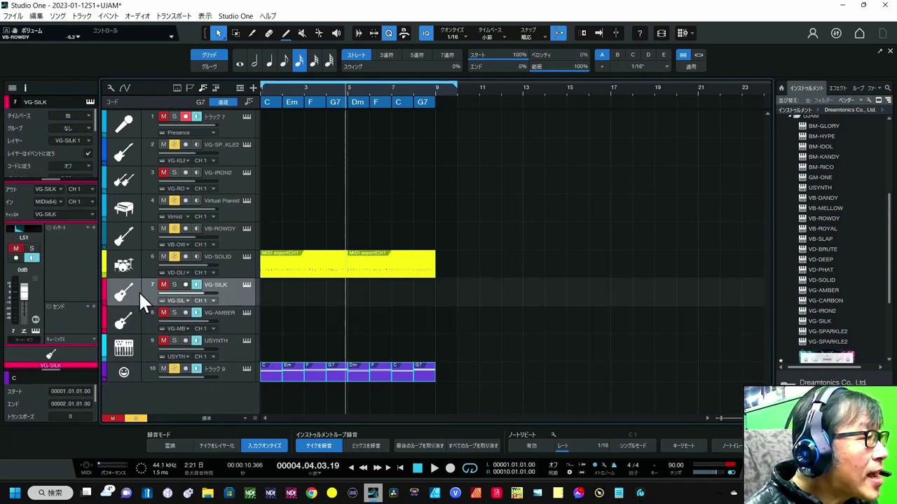
pyautogui.click(60, 202)
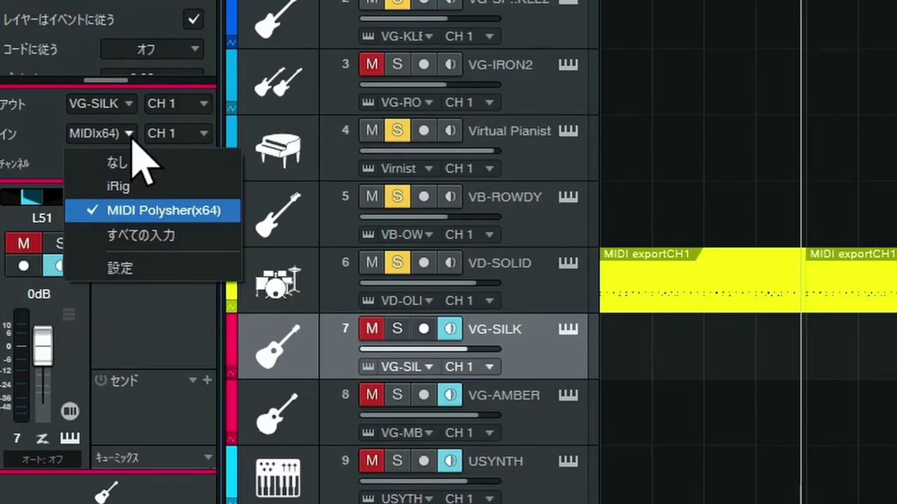
pyautogui.click(137, 211)
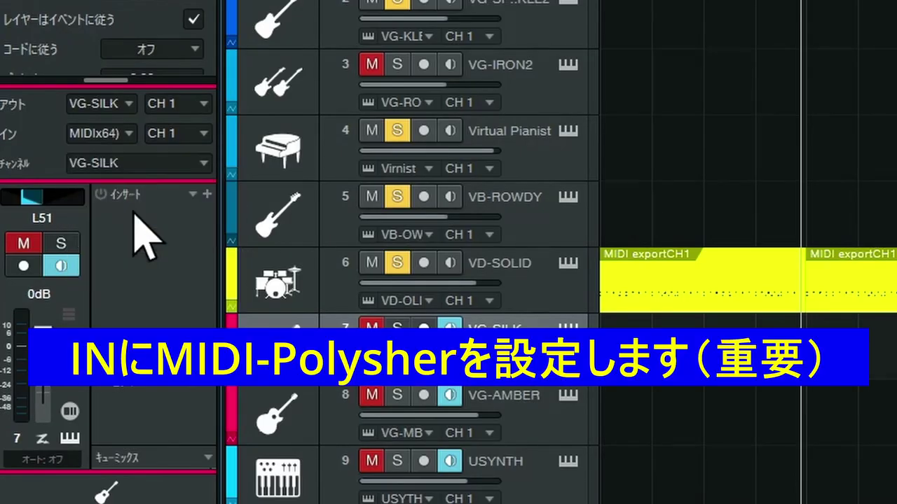
pyautogui.click(313, 421)
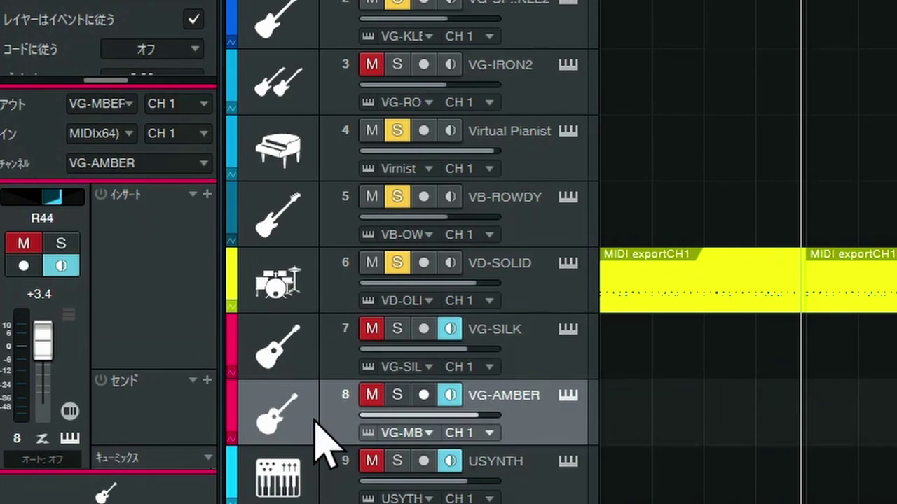
pyautogui.click(332, 491)
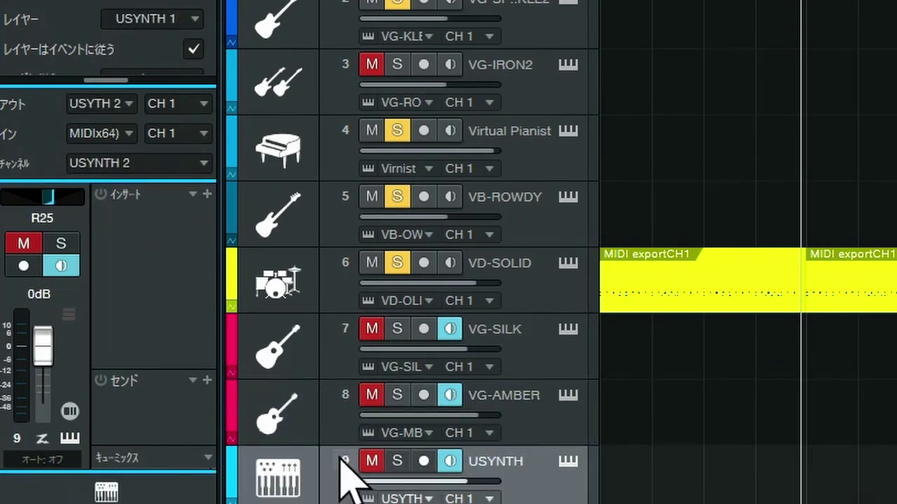
# Solo VG-SILK, and turn off solo on VB-ROWDY, Virtual Pianist and VG-SPARKLE2.
pyautogui.click(372, 332)
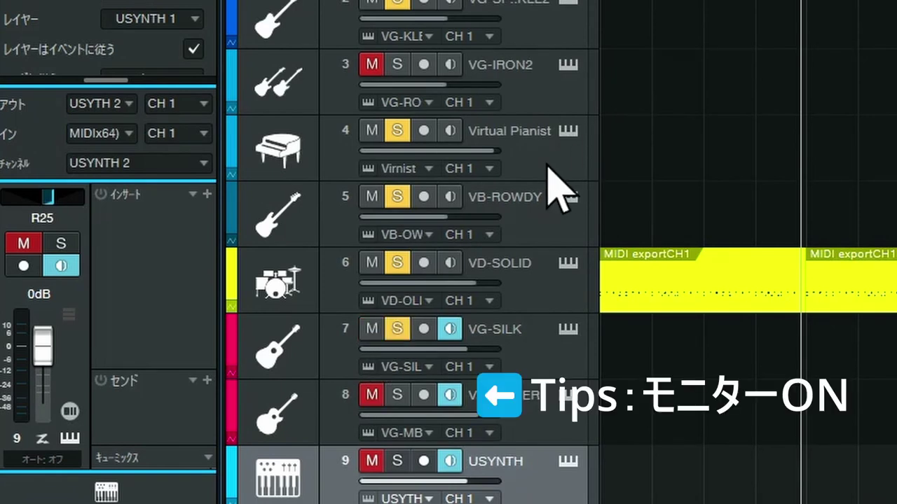
pyautogui.click(397, 197)
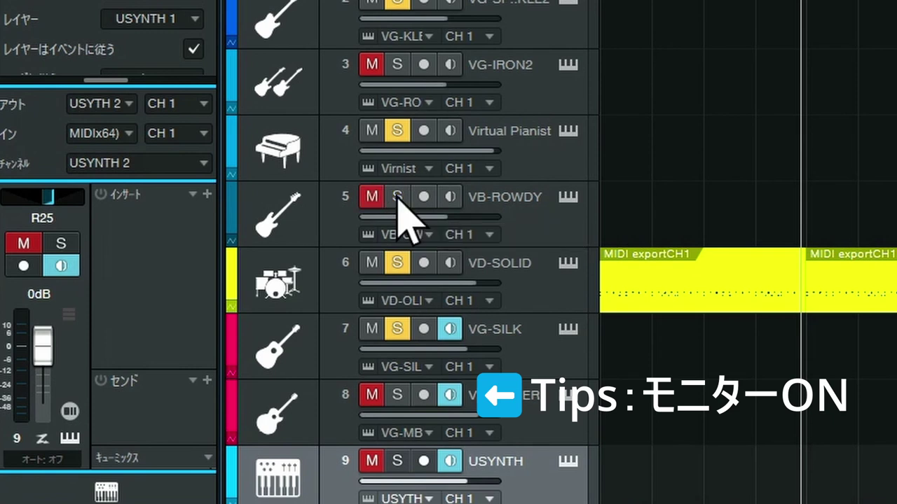
pyautogui.click(397, 131)
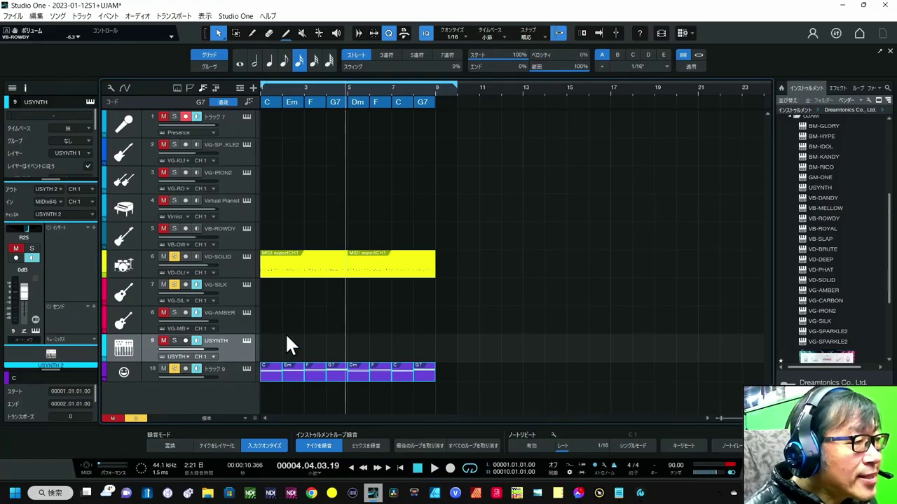
# Open the VG-SILK instrument beside the tracks, play from bar 1 to watch its incoming chords, and stop playback.
pyautogui.click(400, 468)
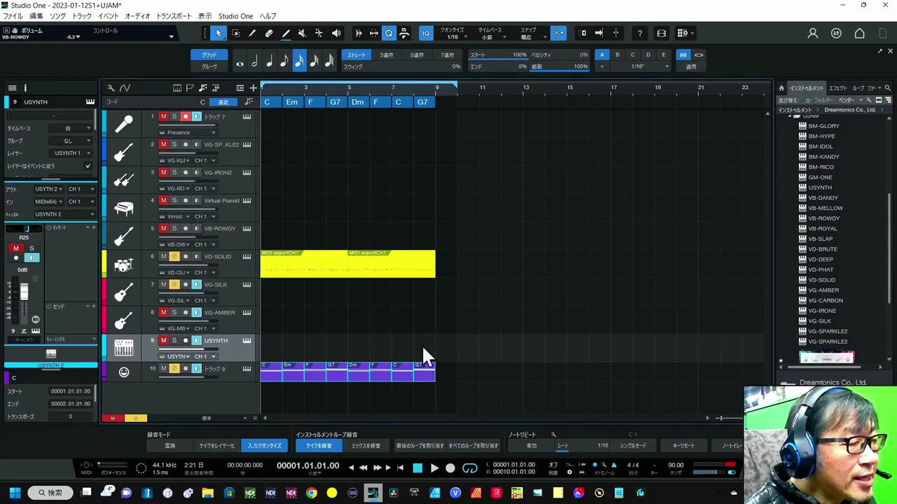
pyautogui.click(233, 293)
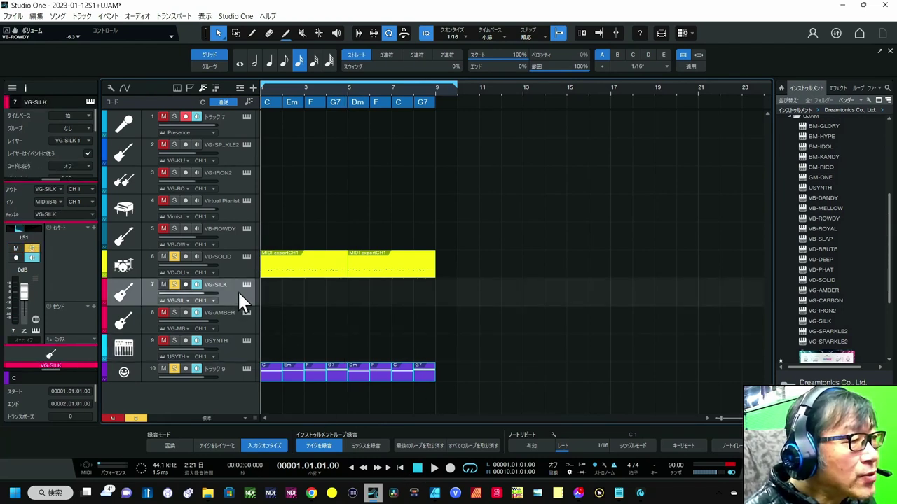
pyautogui.click(247, 284)
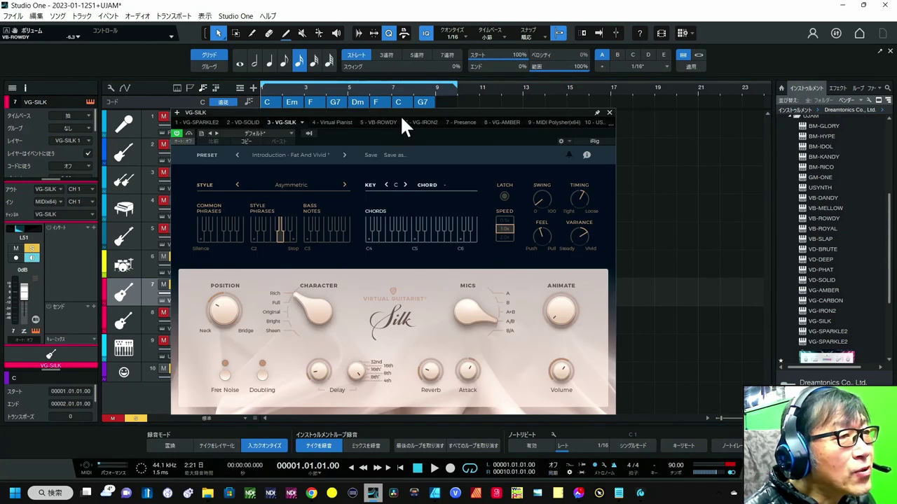
pyautogui.moveTo(400, 115); pyautogui.dragTo(708, 55)
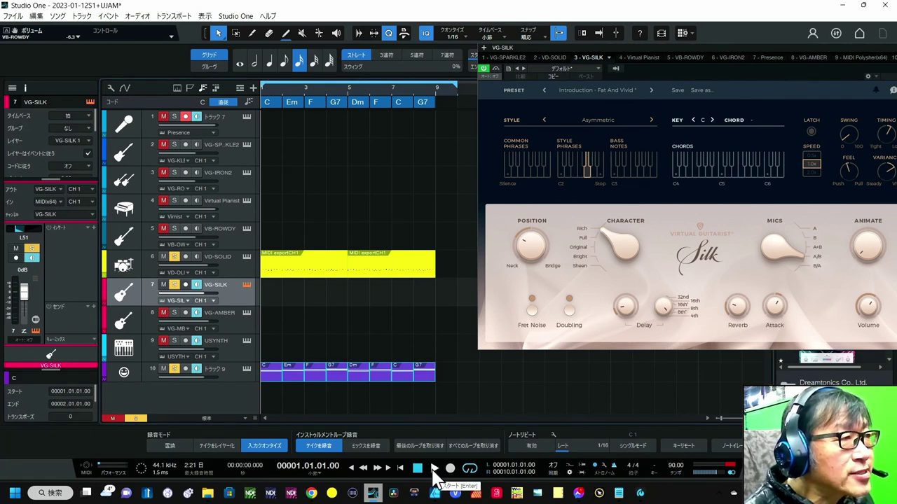
pyautogui.click(435, 470)
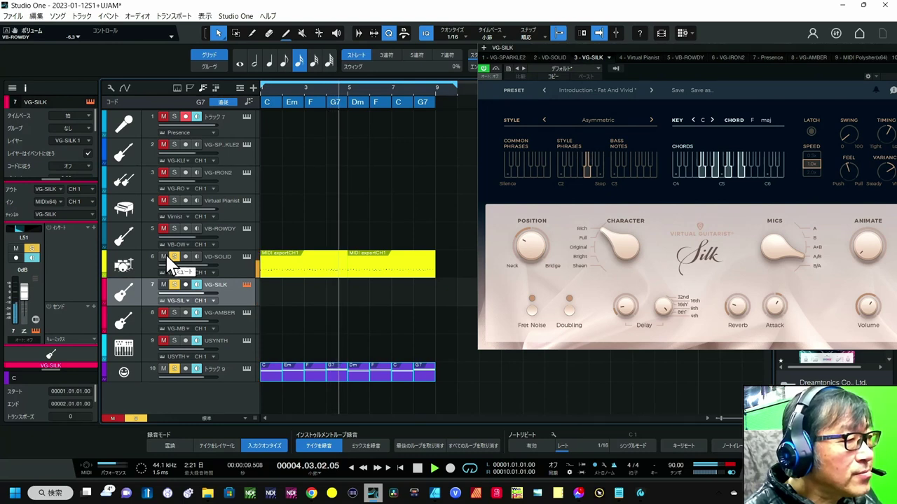
pyautogui.press('space')
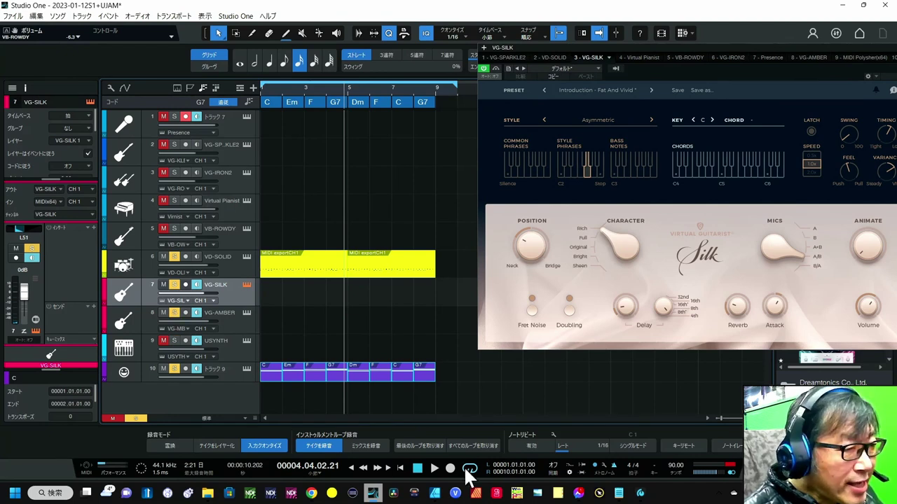
# Solo VG-AMBER and USYNTH as well, play the arrangement from bar 1, and stop playback.
pyautogui.click(399, 469)
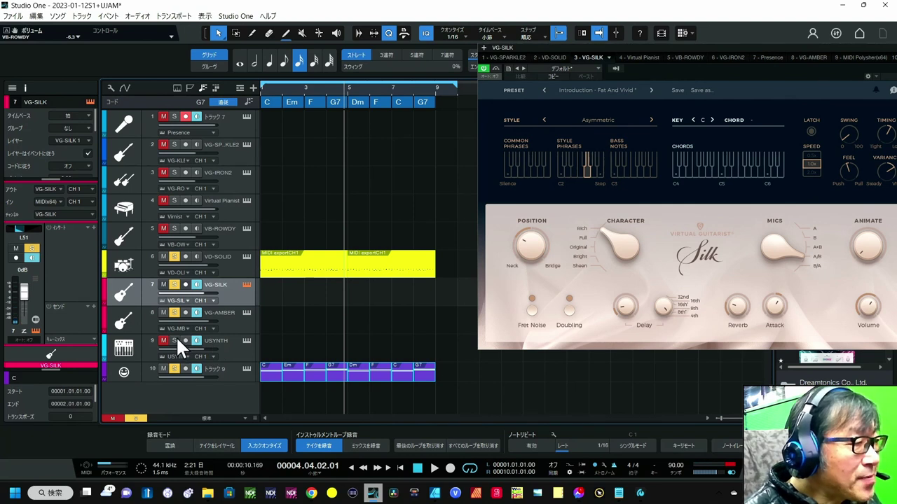
pyautogui.click(416, 467)
pyautogui.click(434, 468)
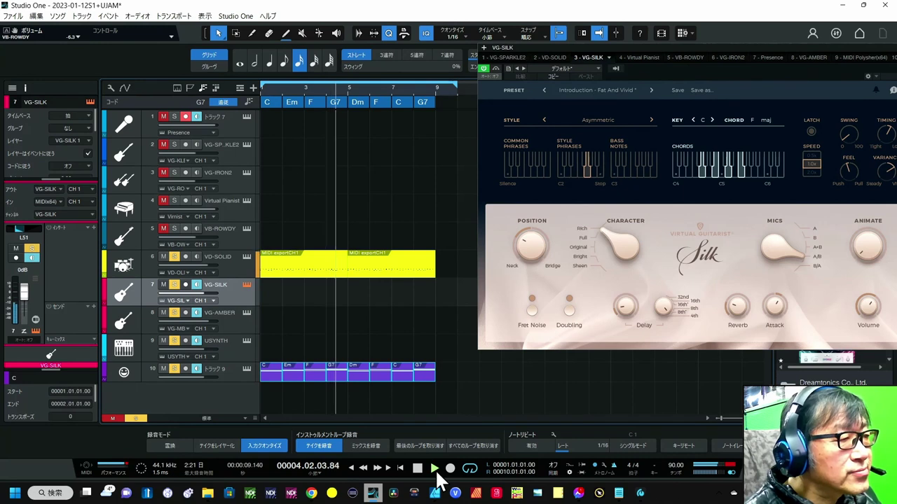
pyautogui.click(435, 471)
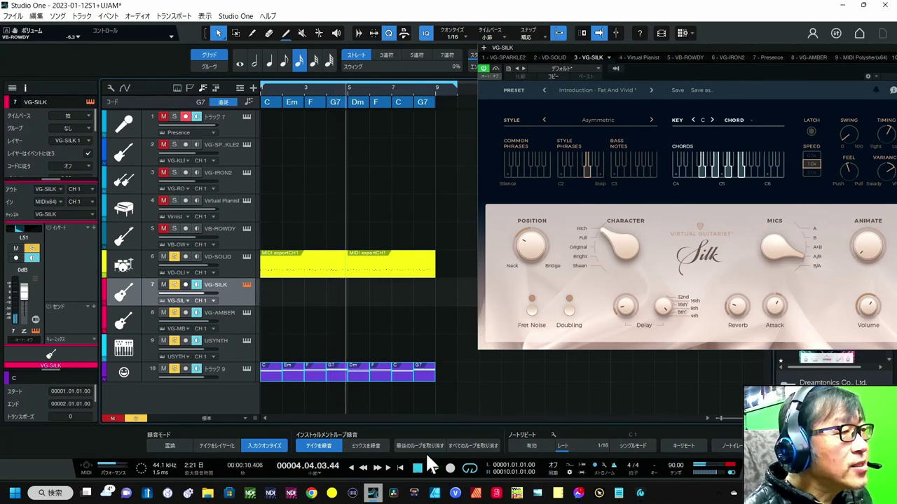
# Solo Virtual Pianist, VB-ROWDY, VG-IRON2 and VG-SPARKLE2 so they join the other backing tracks.
pyautogui.click(175, 201)
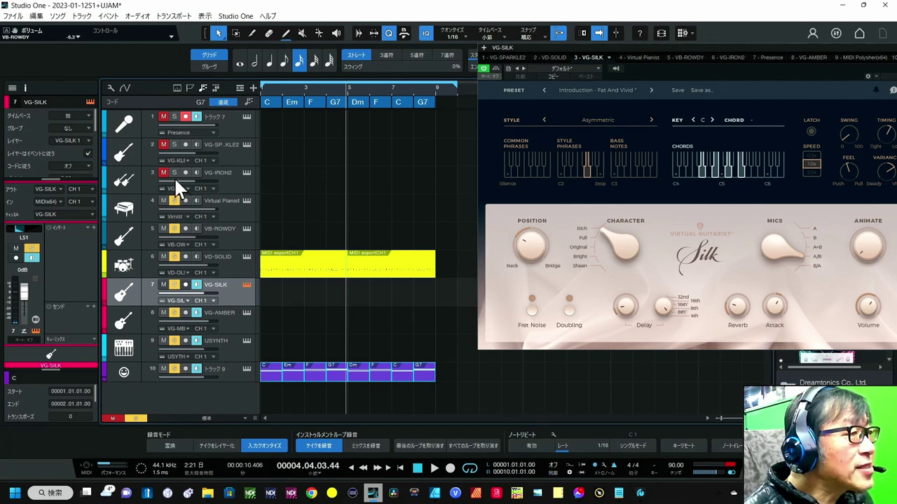
pyautogui.click(174, 173)
pyautogui.click(174, 145)
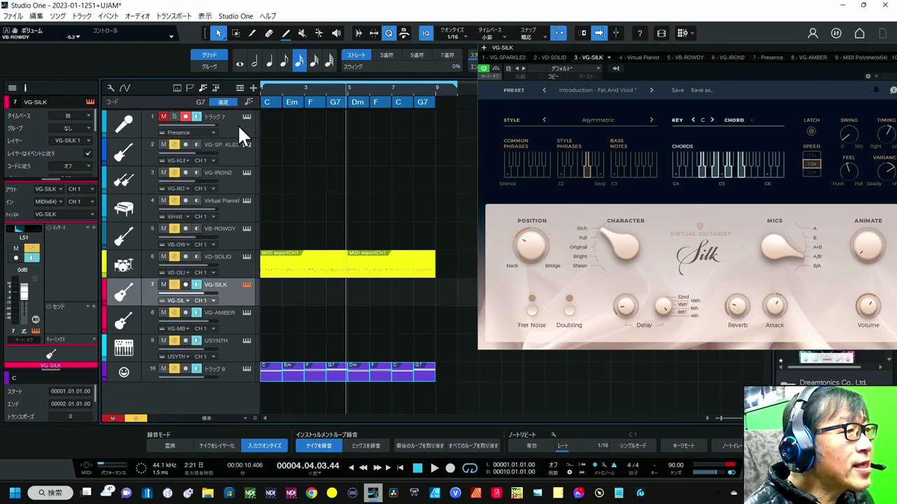
# View the Presence instrument with the Alto Sax program on トラック 7, and close its window.
pyautogui.click(238, 124)
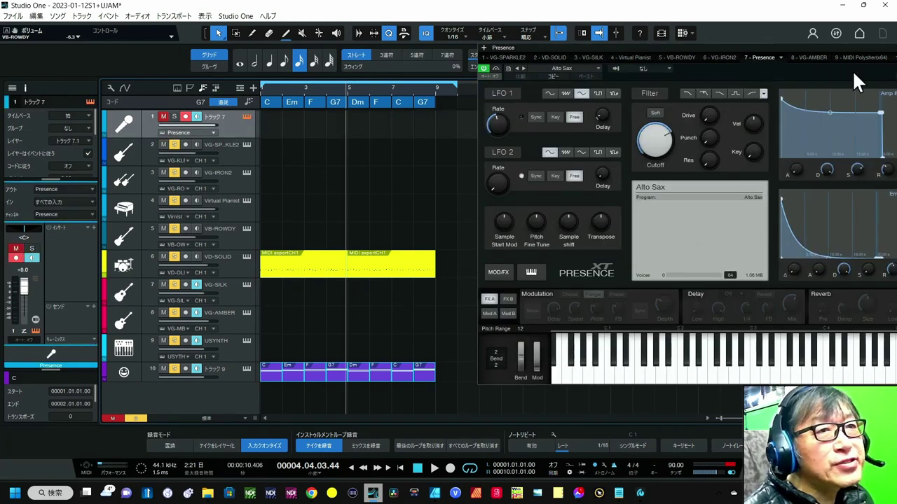
pyautogui.moveTo(835, 48); pyautogui.dragTo(703, 45)
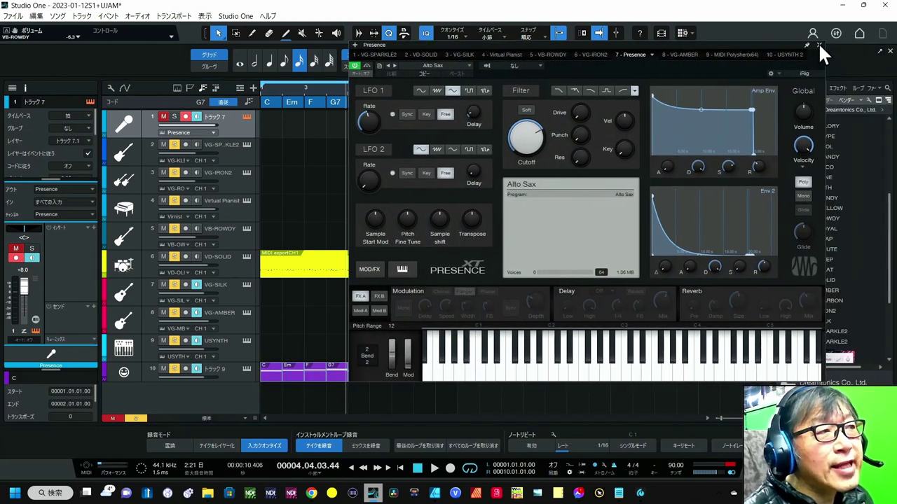
pyautogui.click(819, 45)
# Show the mixer, play the arrangement from bar 1, and mute VG-IRON2 and VG-SPARKLE2 during playback.
pyautogui.click(401, 469)
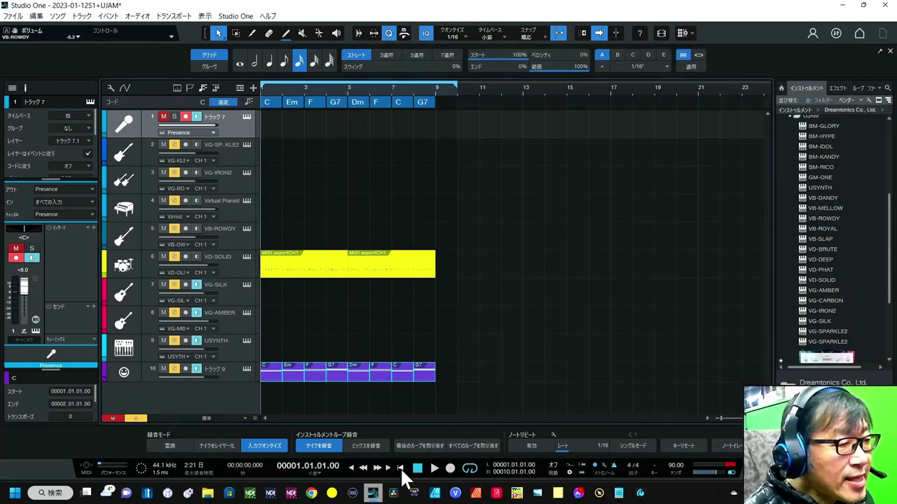
pyautogui.press('F3')
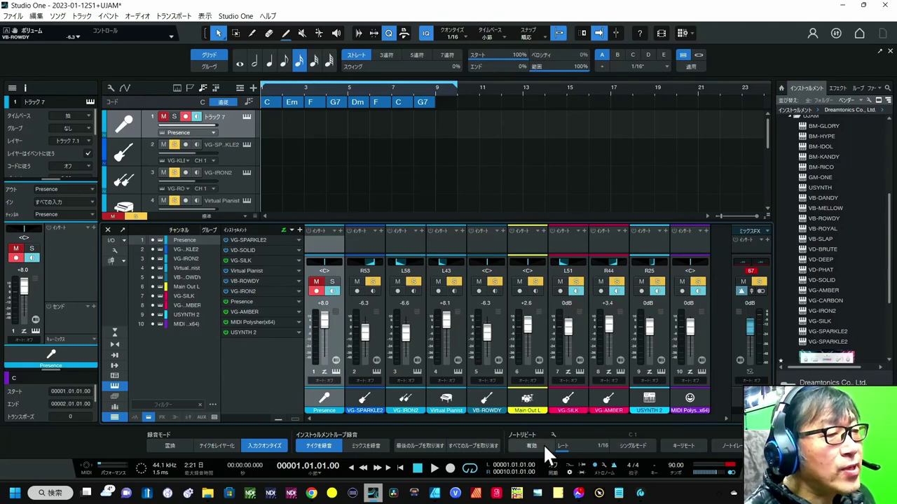
pyautogui.click(434, 473)
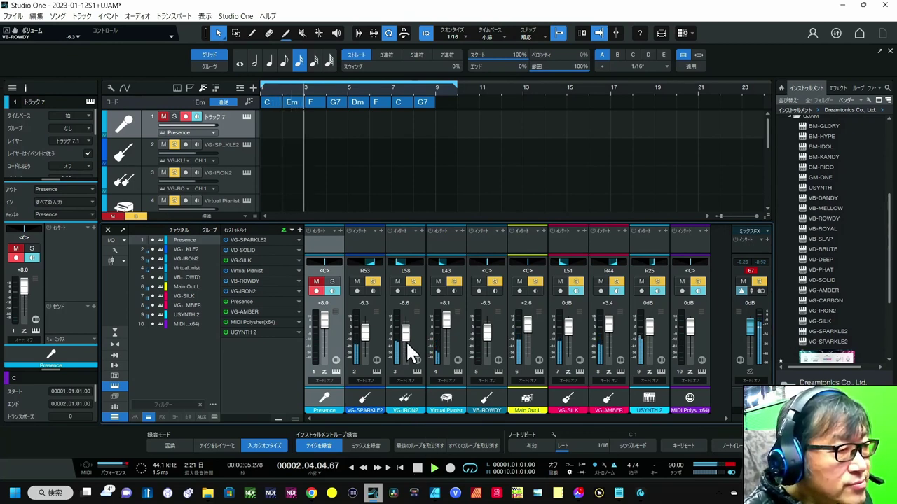
pyautogui.click(398, 282)
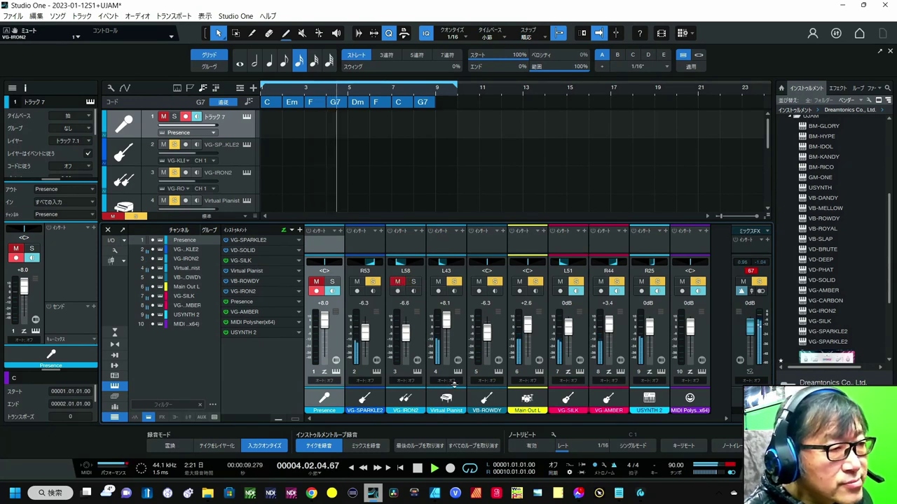
pyautogui.click(357, 281)
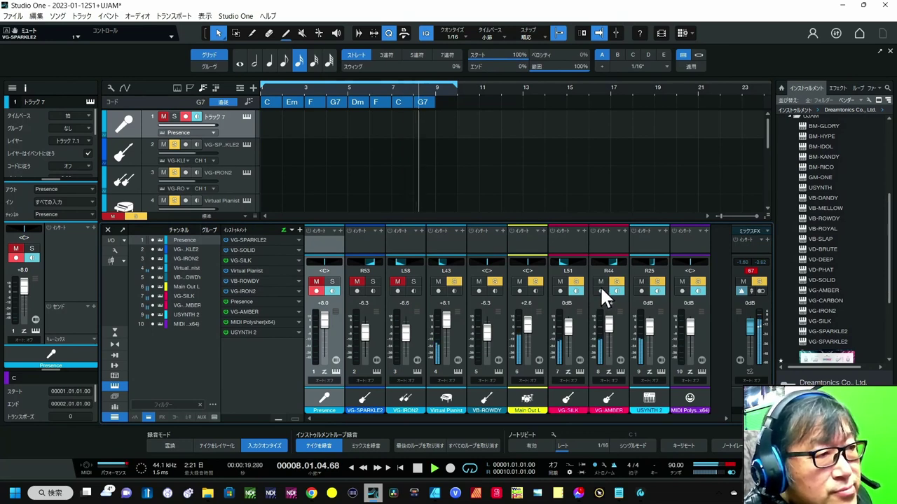
# Compare VG-SILK, VG-AMBER and USYNTH 2 by toggling mute and solo during playback, leaving VG-AMBER soloed and VG-SILK muted.
pyautogui.click(559, 281)
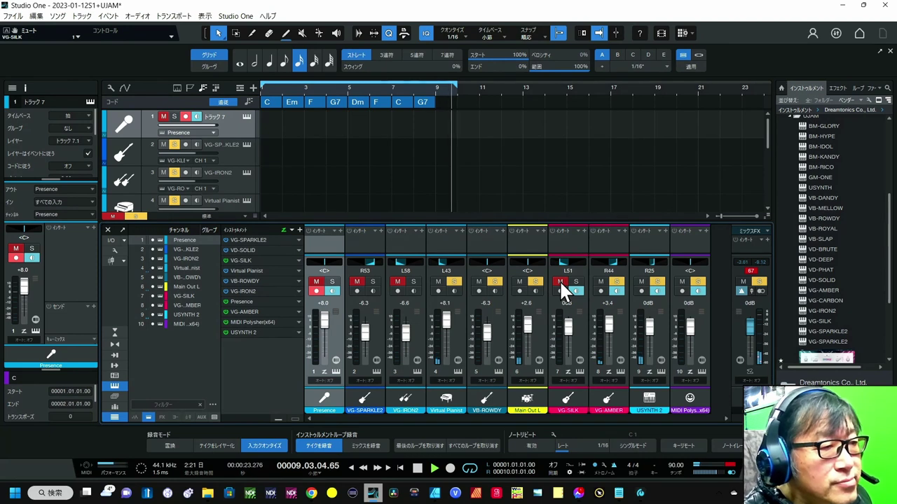
pyautogui.click(616, 282)
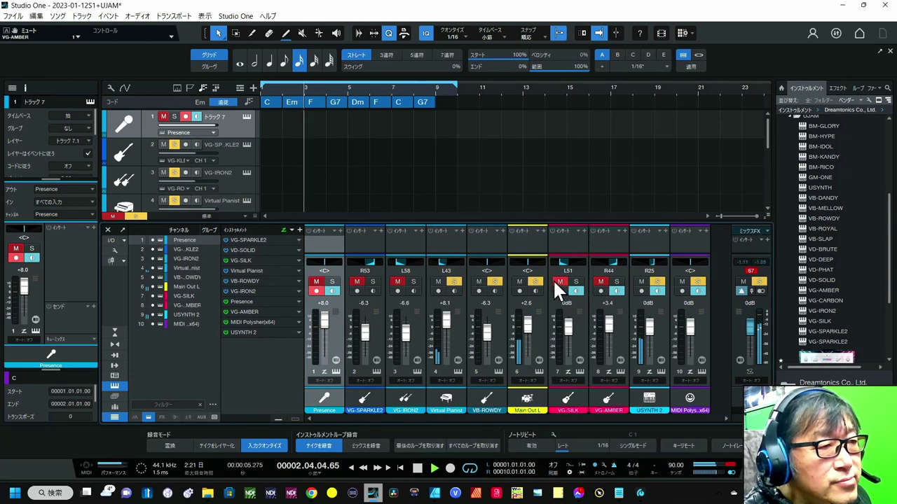
pyautogui.click(575, 283)
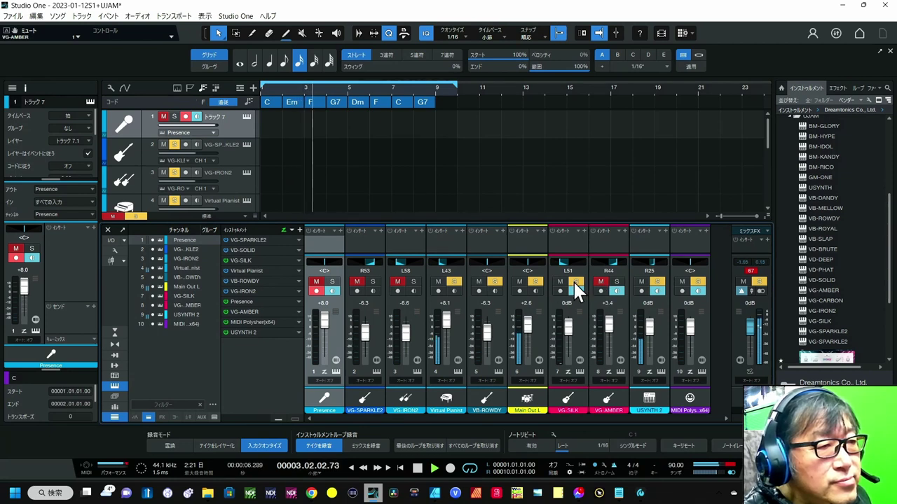
pyautogui.click(638, 282)
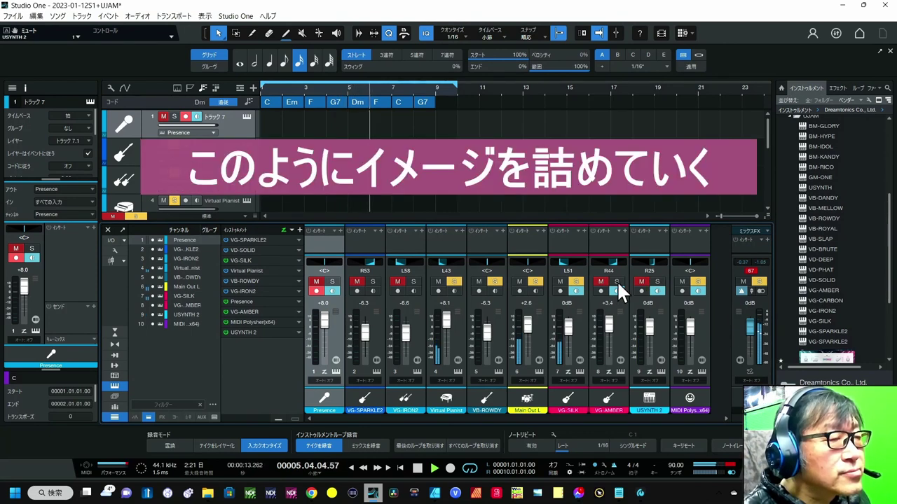
pyautogui.click(617, 282)
pyautogui.click(569, 282)
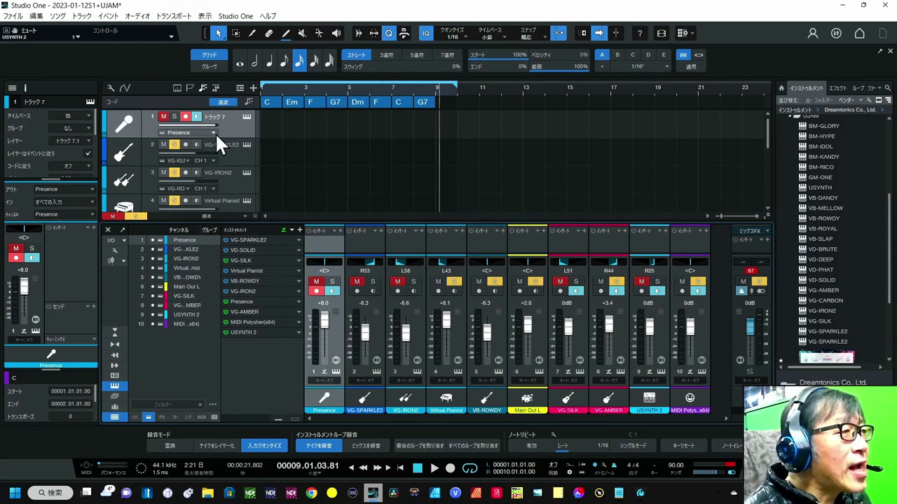
# Solo トラック 7 and record the Alto Sax melody on it from bar 1 through bar 8.
pyautogui.click(170, 114)
pyautogui.click(265, 89)
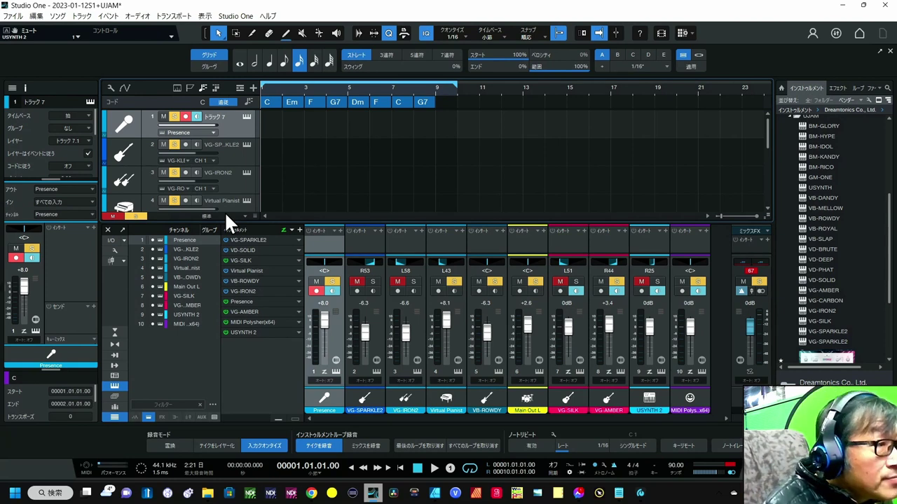
pyautogui.press('KP_Multiply')
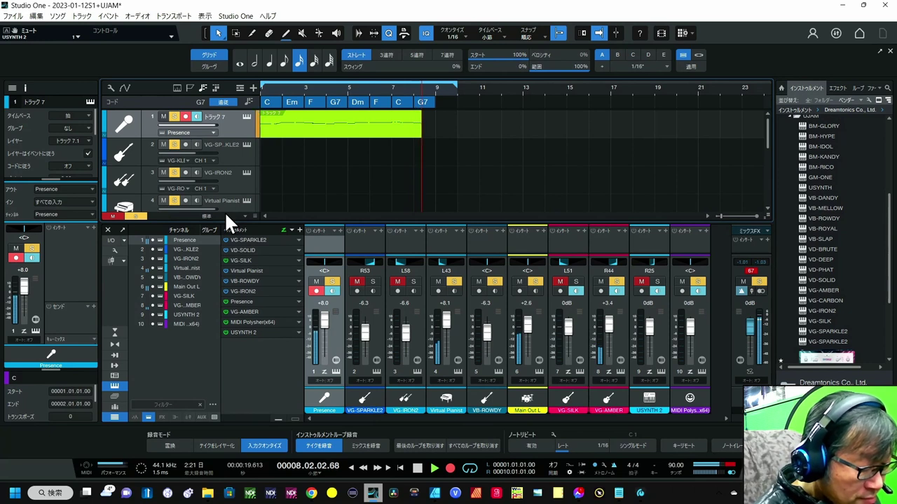
pyautogui.press('space')
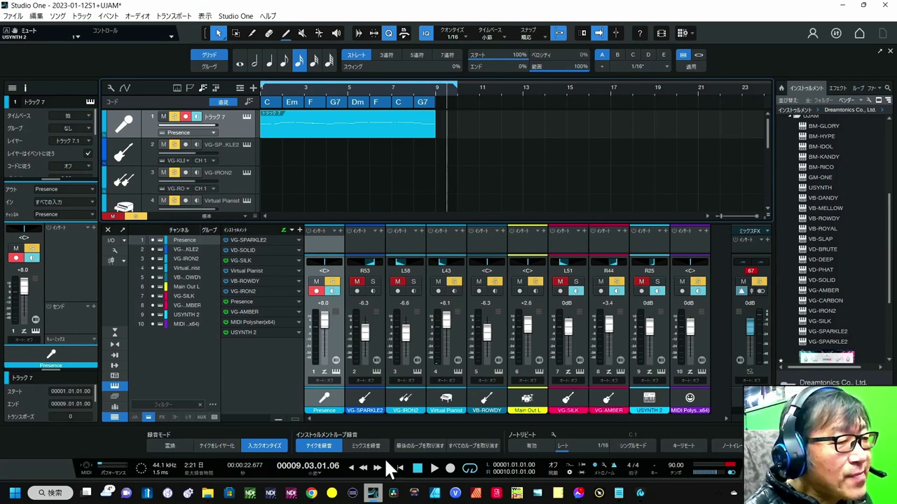
# Play the recorded melody back from bar 1 and open its event on トラック 7 in the note editor.
pyautogui.click(400, 467)
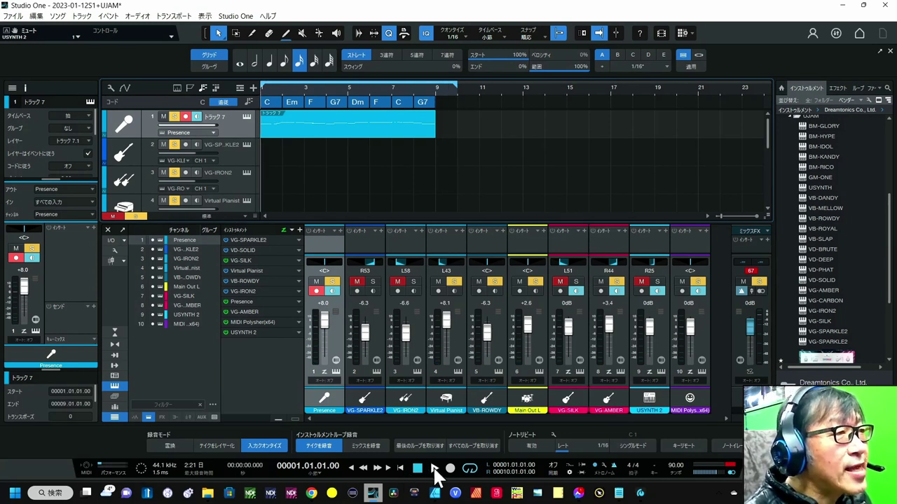
pyautogui.click(434, 469)
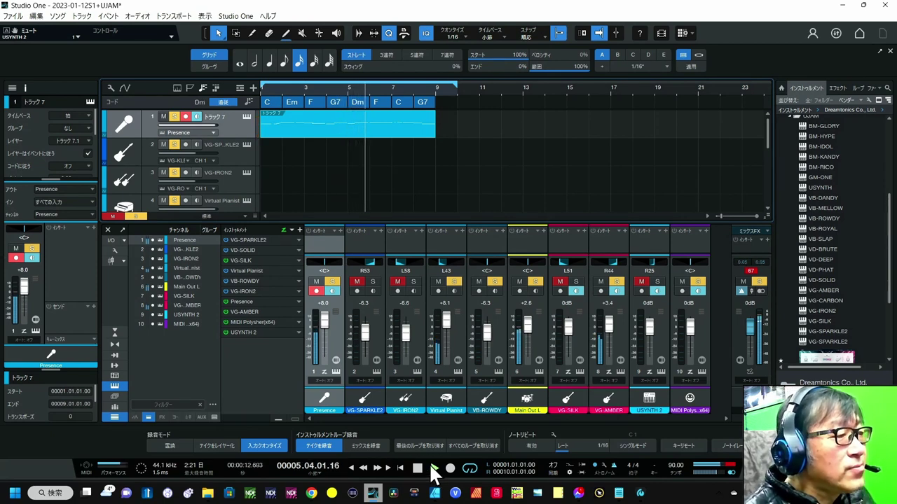
pyautogui.doubleClick(351, 124)
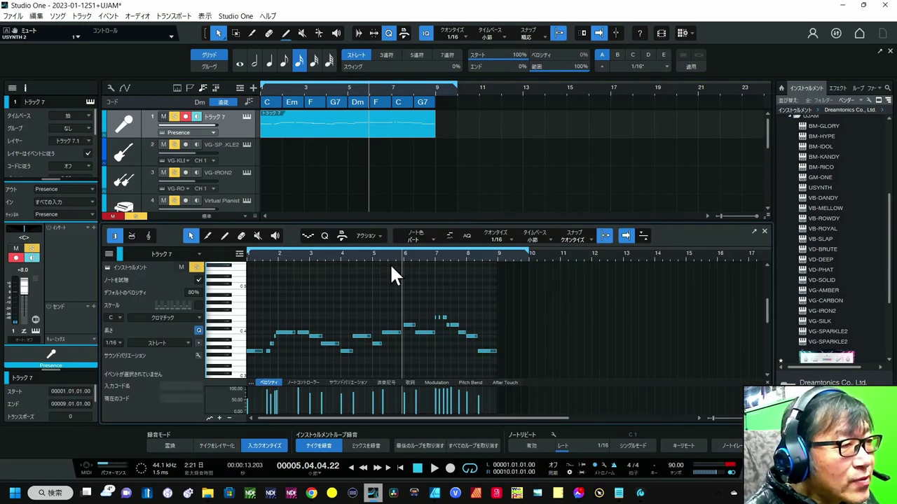
# Audition the melody from bar 5 and lengthen the first A3 note there to 0.1.2.0, moving the following note's start with it.
pyautogui.scroll(3, 384, 263)
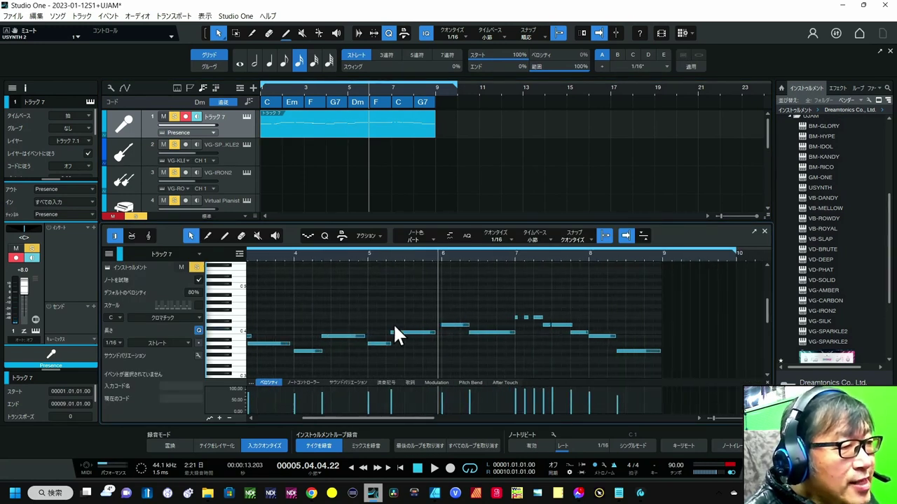
pyautogui.click(367, 256)
pyautogui.press('space')
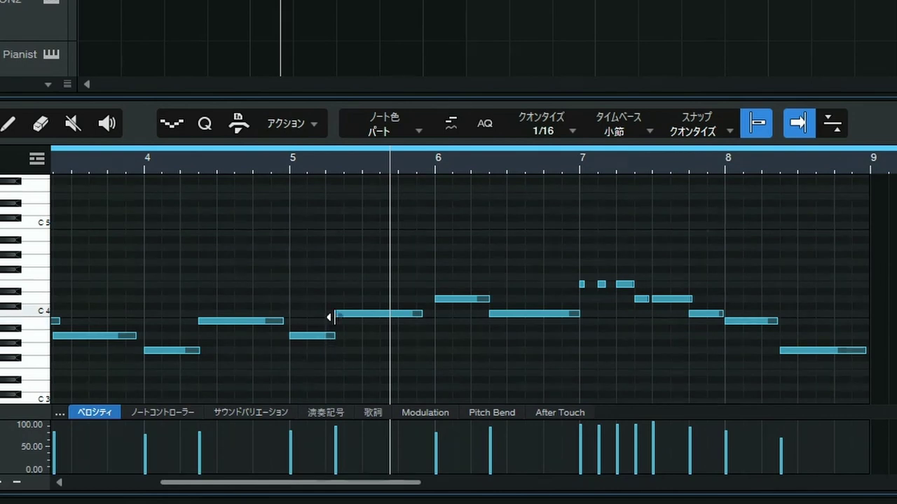
pyautogui.moveTo(331, 315); pyautogui.dragTo(343, 336)
pyautogui.click(287, 168)
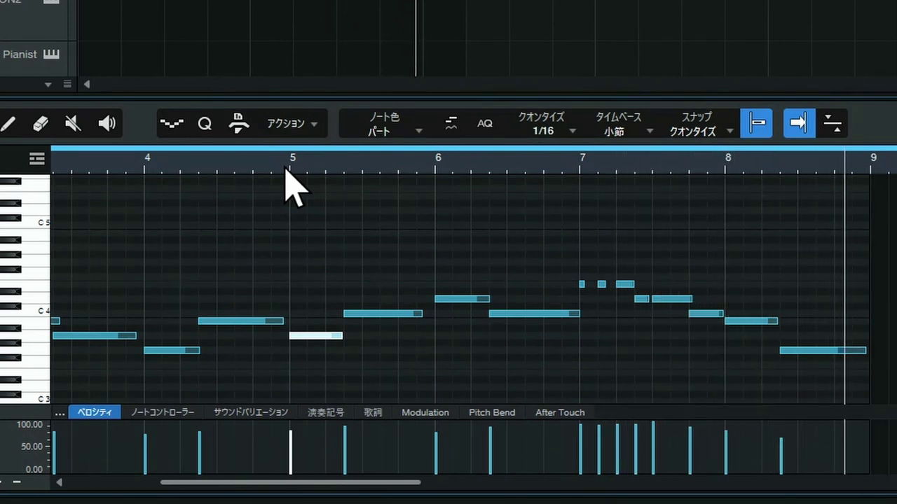
# Raise the selected note at the start of bar 5 from A3 to D4, and play the melody from bar 4.
pyautogui.moveTo(324, 168); pyautogui.dragTo(334, 146)
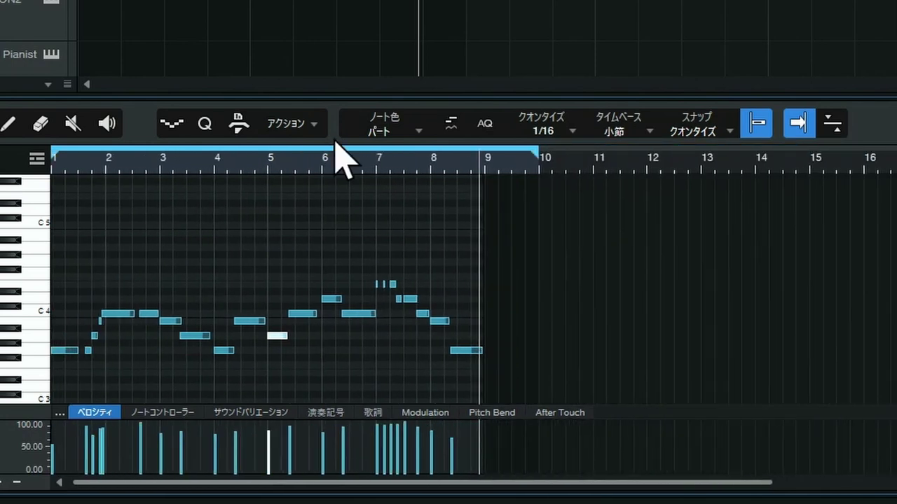
pyautogui.moveTo(288, 354)
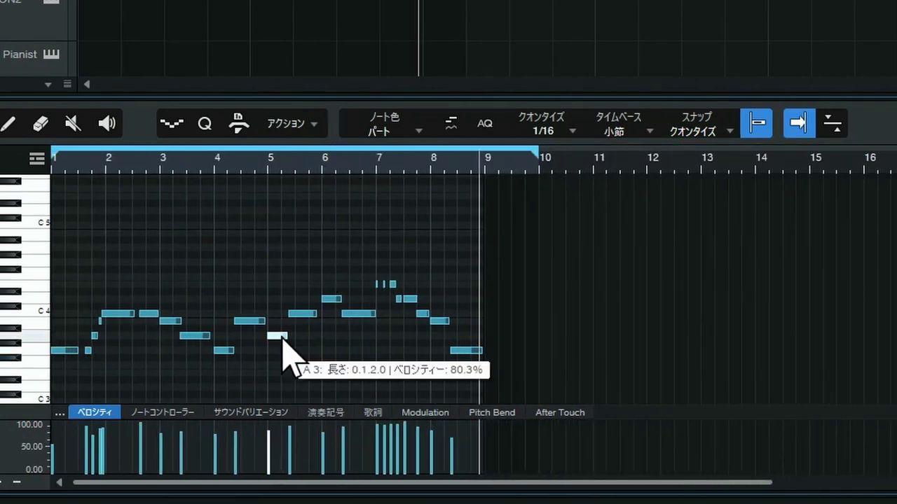
pyautogui.press('Up')
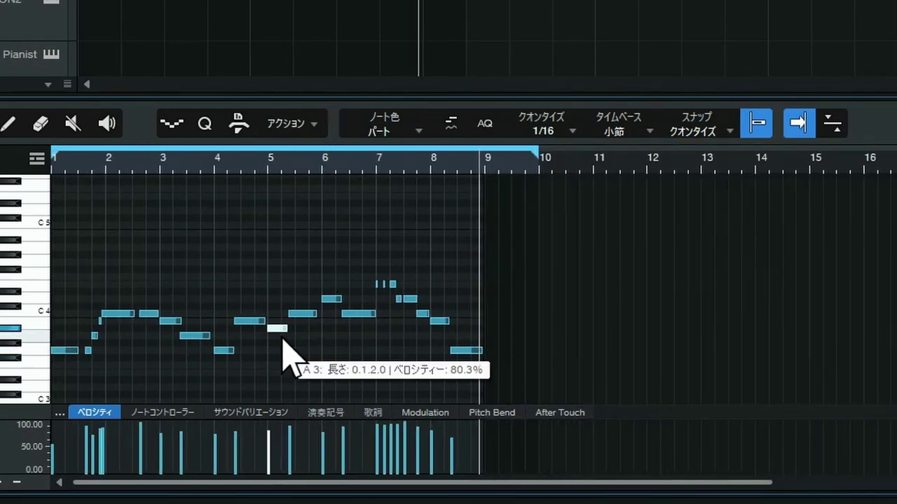
pyautogui.press('Down')
pyautogui.press('Up')
pyautogui.press('Up')
pyautogui.press('Up')
pyautogui.press('Up')
pyautogui.press('Up')
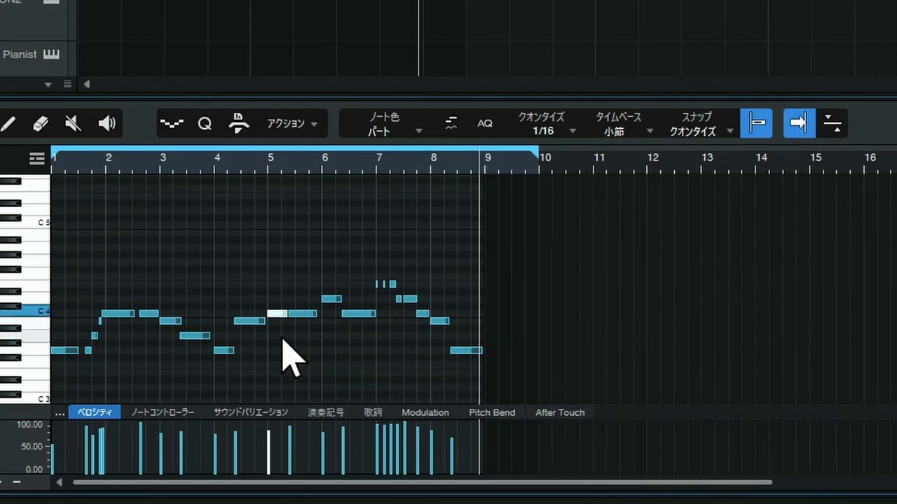
pyautogui.click(219, 161)
pyautogui.press('space')
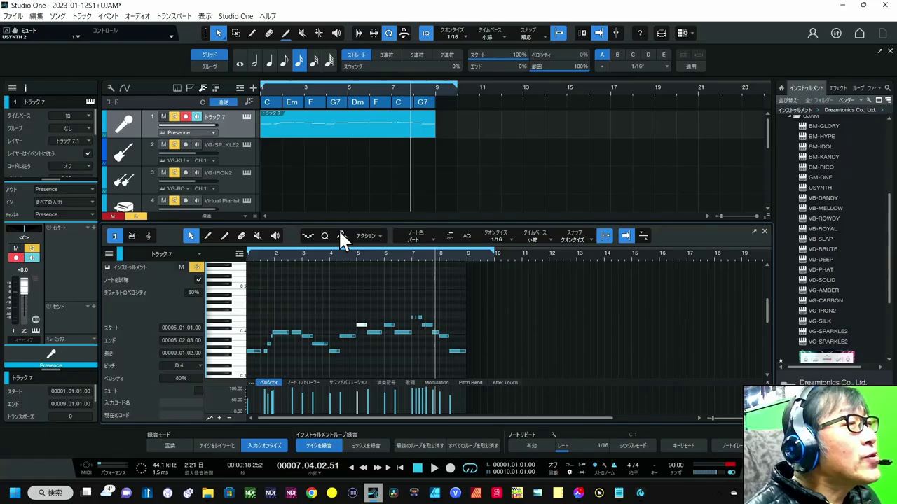
# Select the Dm chord event on トラック 9 and open that track's MIDI Polysher instrument.
pyautogui.scroll(-2, 210, 24)
pyautogui.scroll(-2, 330, 181)
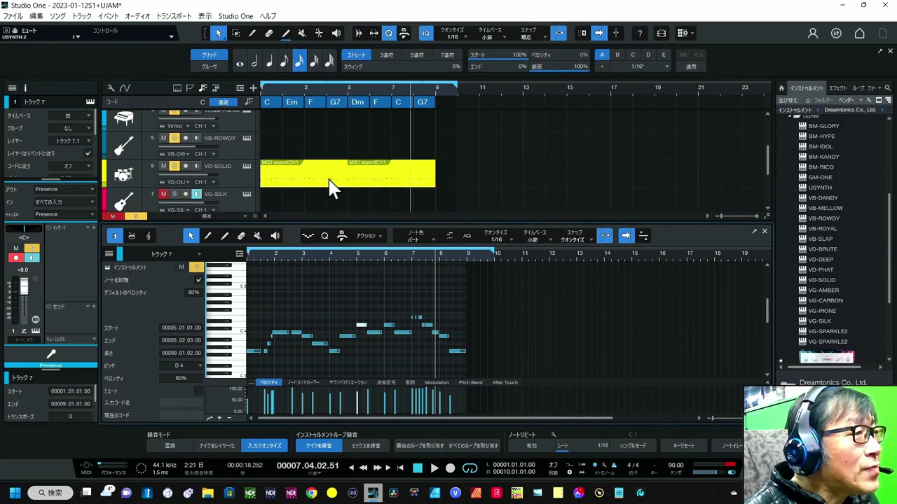
pyautogui.scroll(-2, 329, 182)
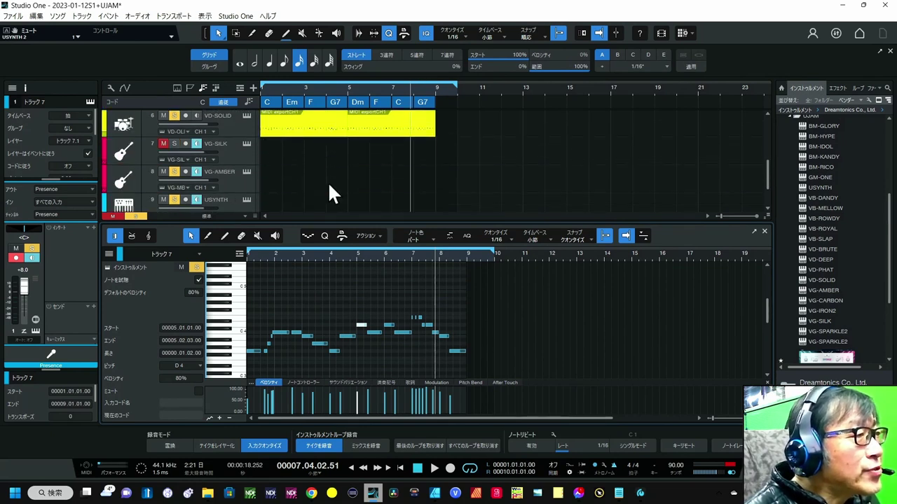
pyautogui.scroll(-2, 327, 181)
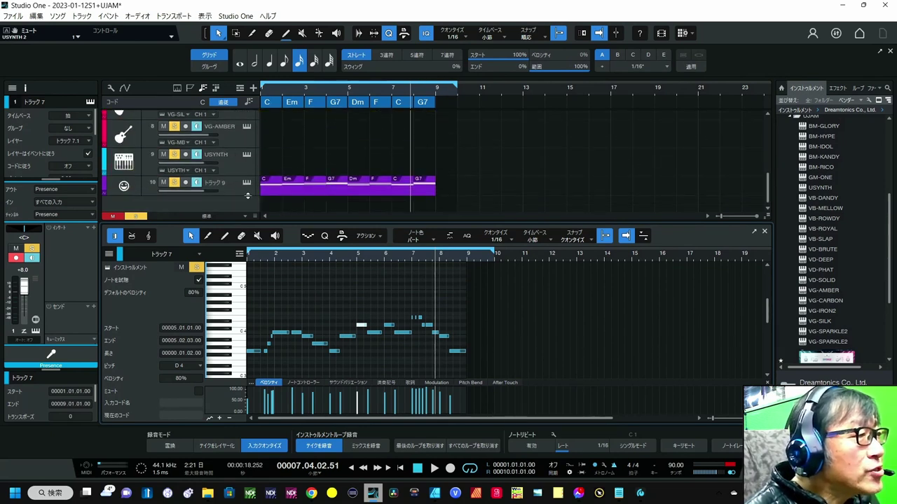
pyautogui.click(245, 196)
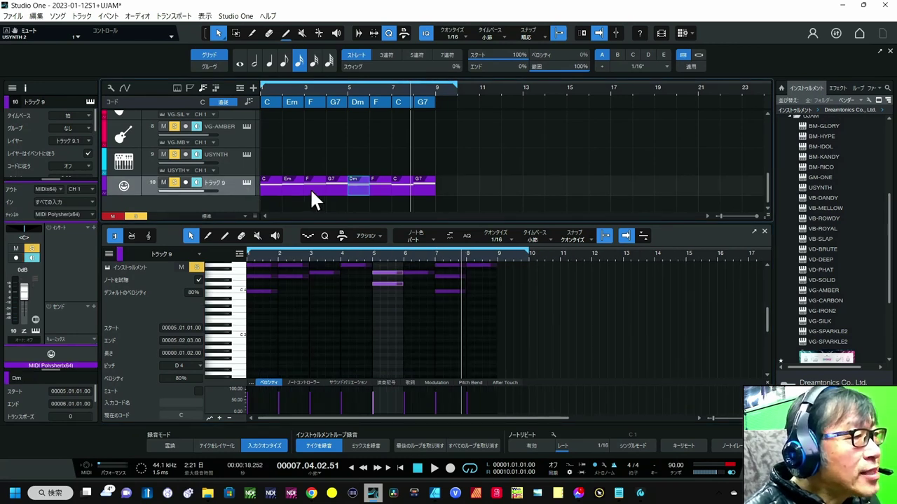
pyautogui.click(247, 183)
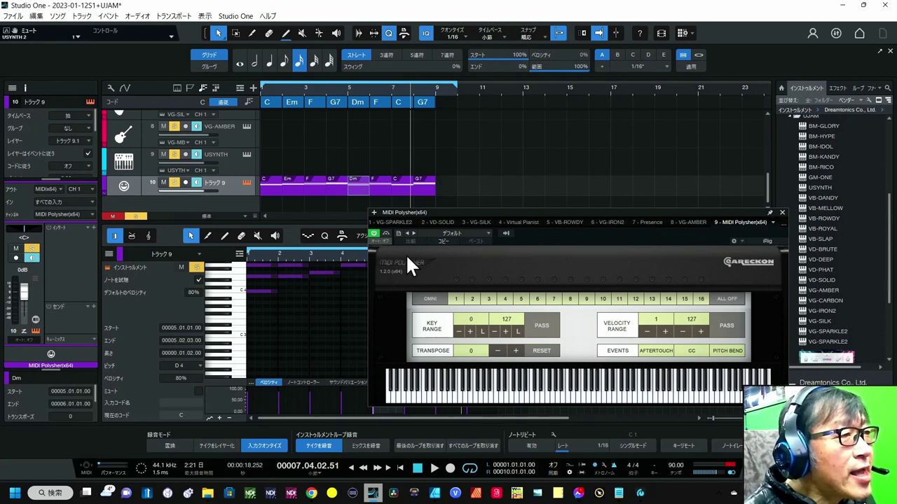
# Change the bar 2 chord on the chord track to Bm with the chord selector, and close the selector.
pyautogui.doubleClick(291, 100)
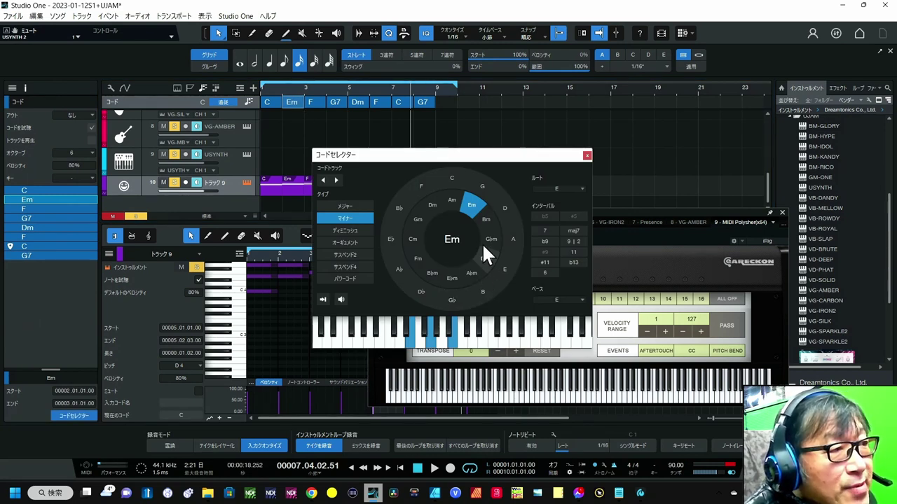
pyautogui.click(487, 222)
pyautogui.click(587, 155)
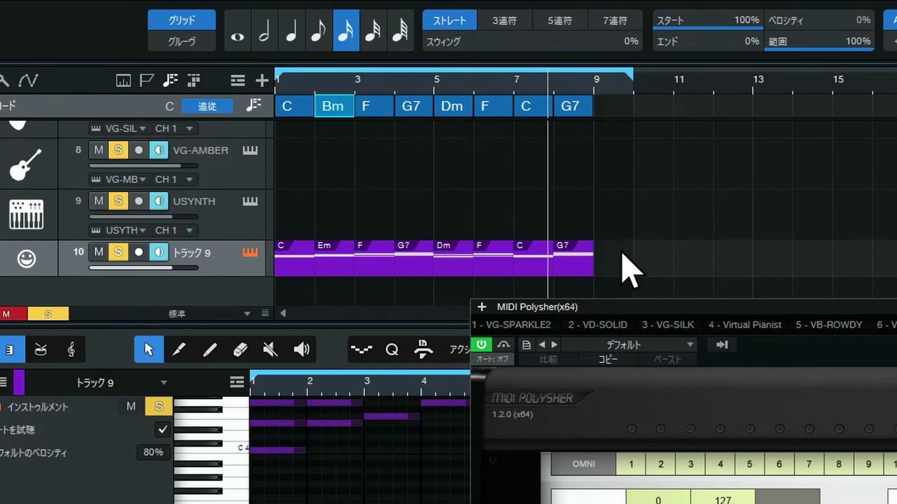
# Replace the Em event in bar 2 of トラック 9 with the Bm chord from the chord track.
pyautogui.click(334, 256)
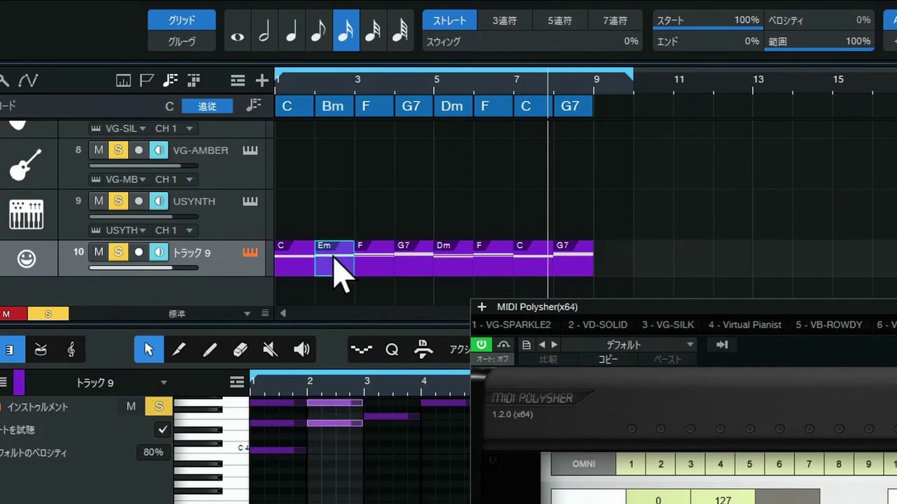
pyautogui.press('Delete')
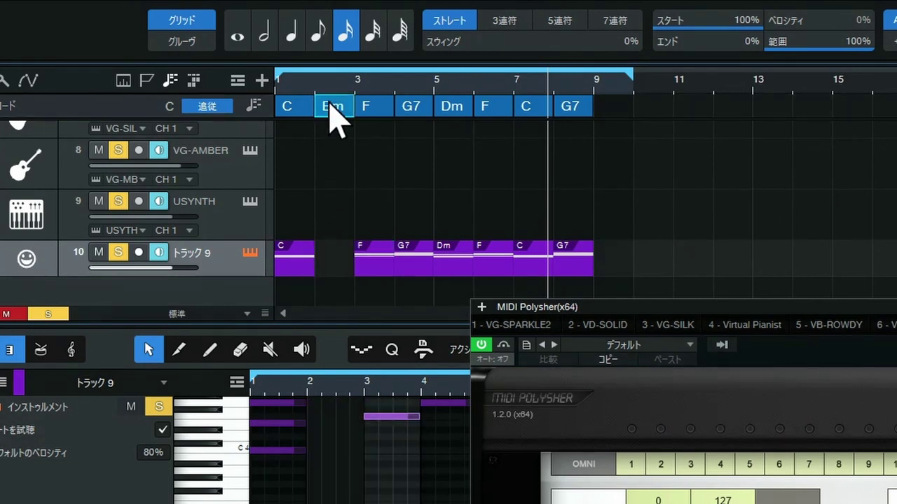
pyautogui.moveTo(332, 112); pyautogui.dragTo(330, 254)
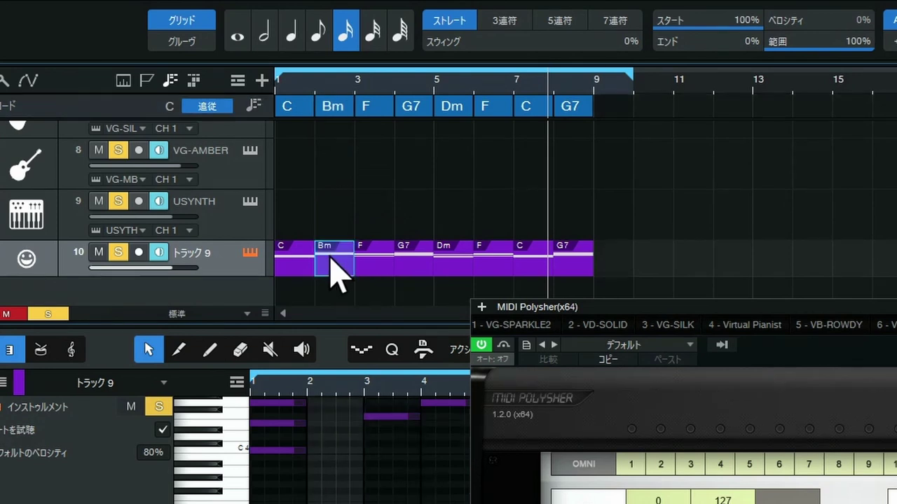